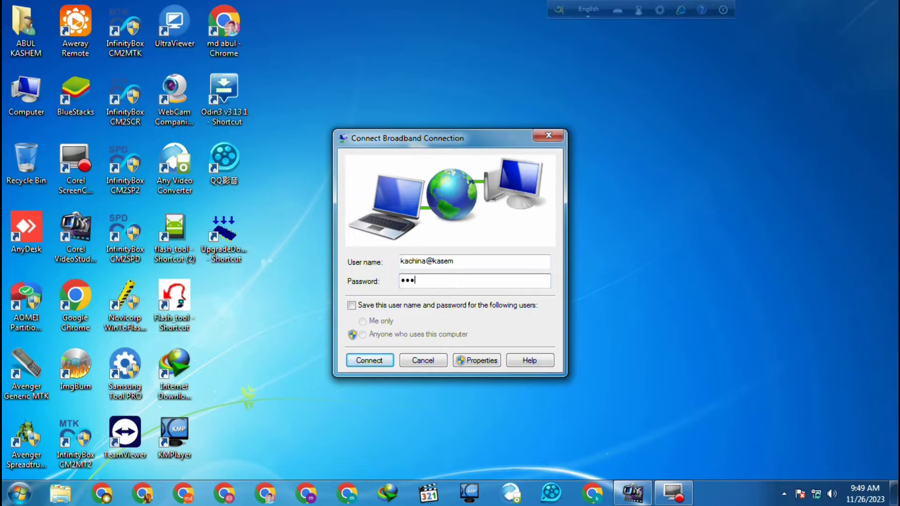
- Try to dial the broadband connection with the filled-in credentials and dismiss the error dialog
key(Return)
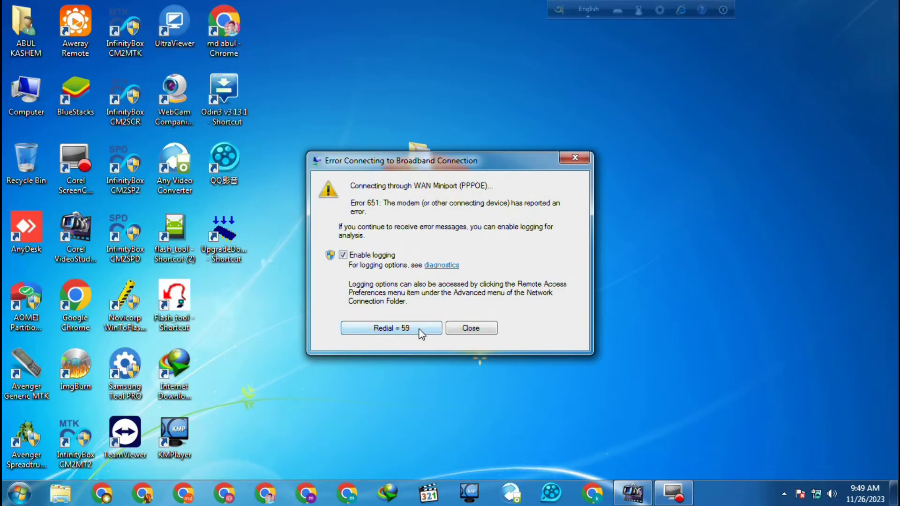
click(472, 336)
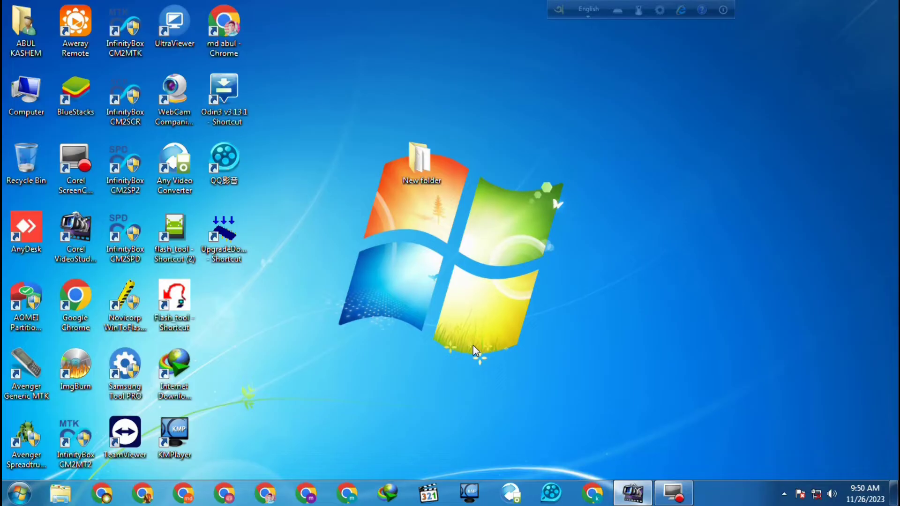
- Open the Control Panel and show its items as large icons
click(19, 495)
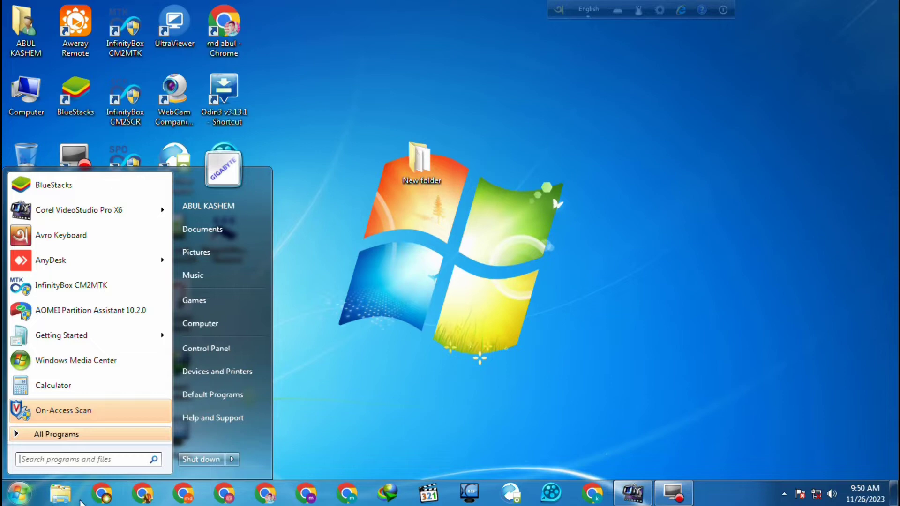
click(206, 348)
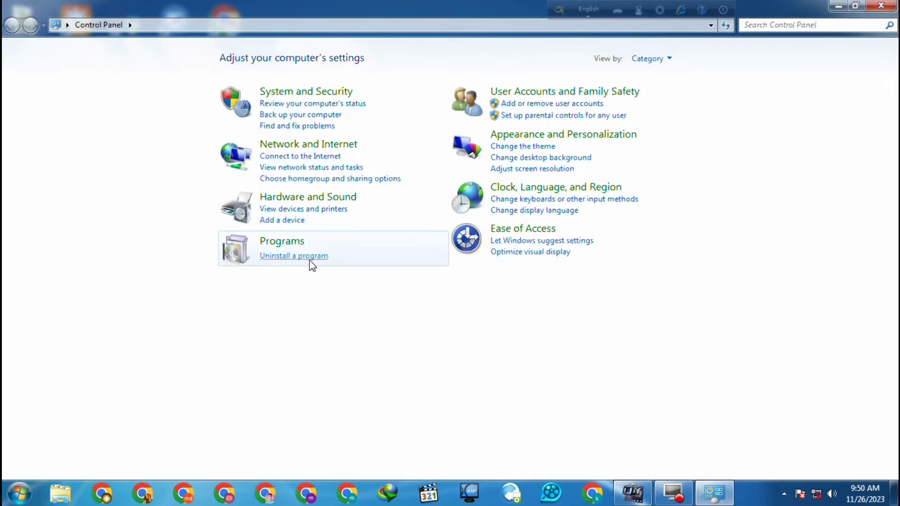
click(672, 60)
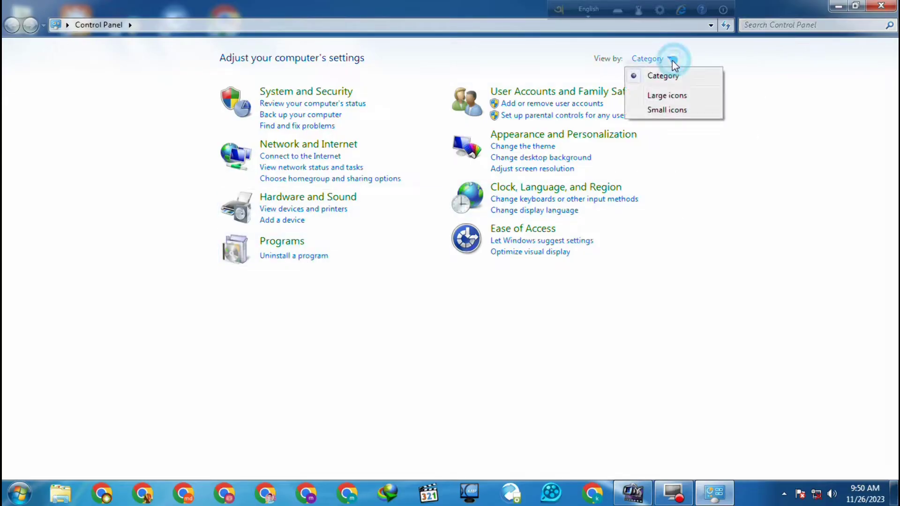
click(678, 96)
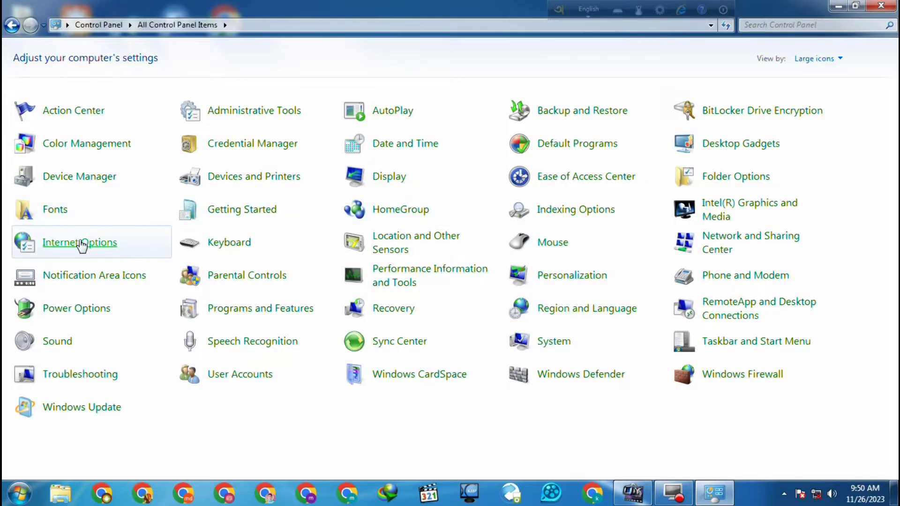
- Reset all Internet Explorer settings in the advanced Internet Options, without deleting personal settings
click(80, 243)
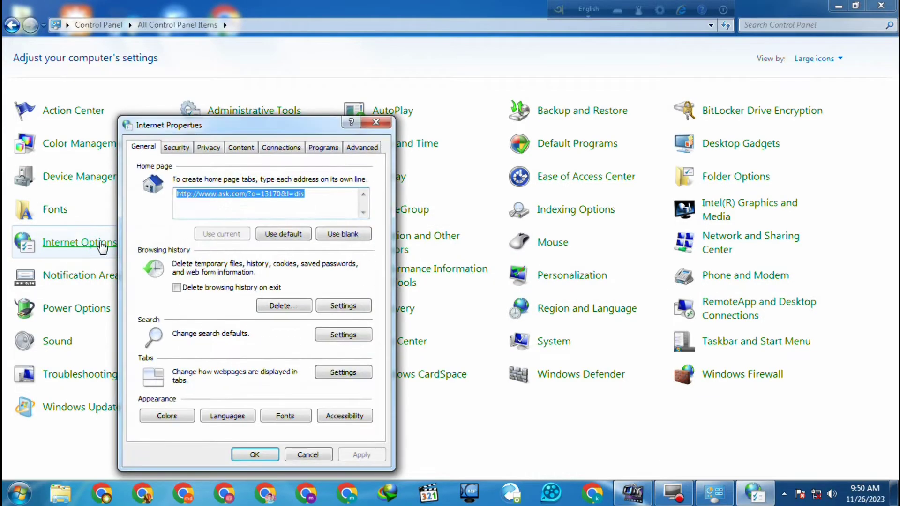
drag(287, 130, 302, 126)
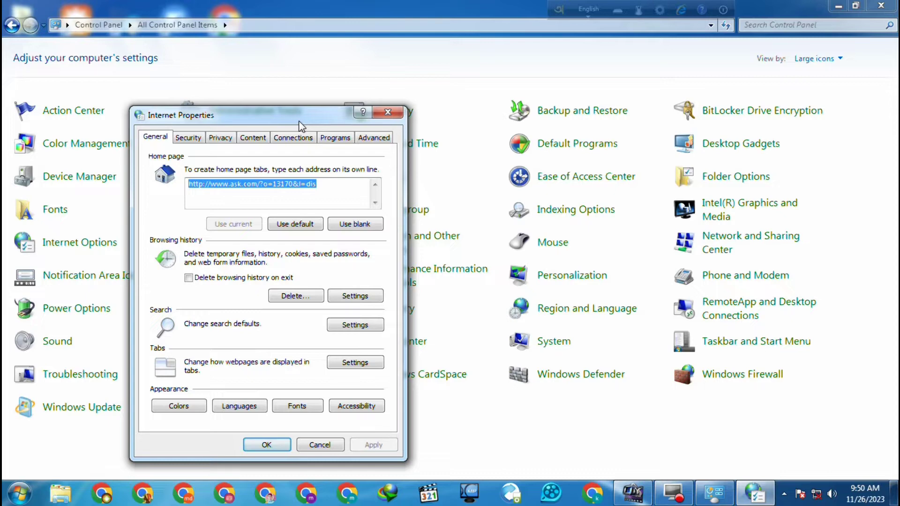
click(378, 141)
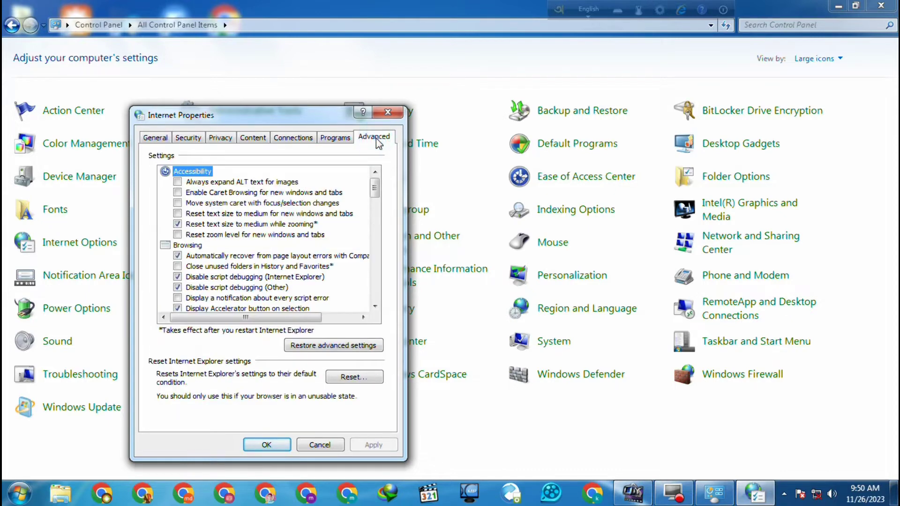
click(355, 378)
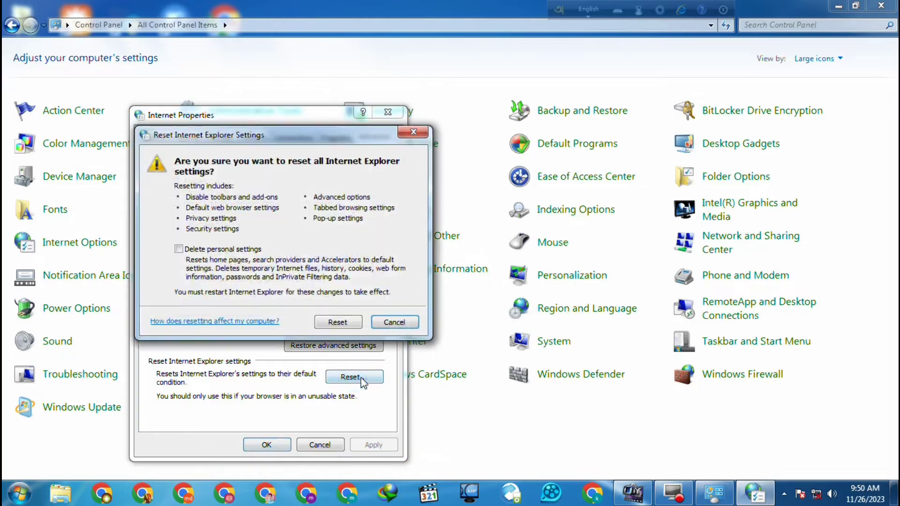
click(337, 323)
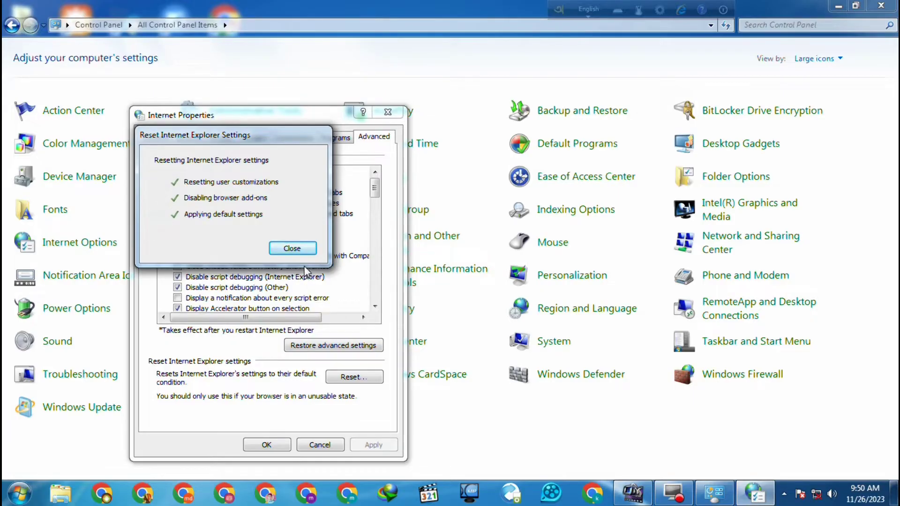
click(293, 248)
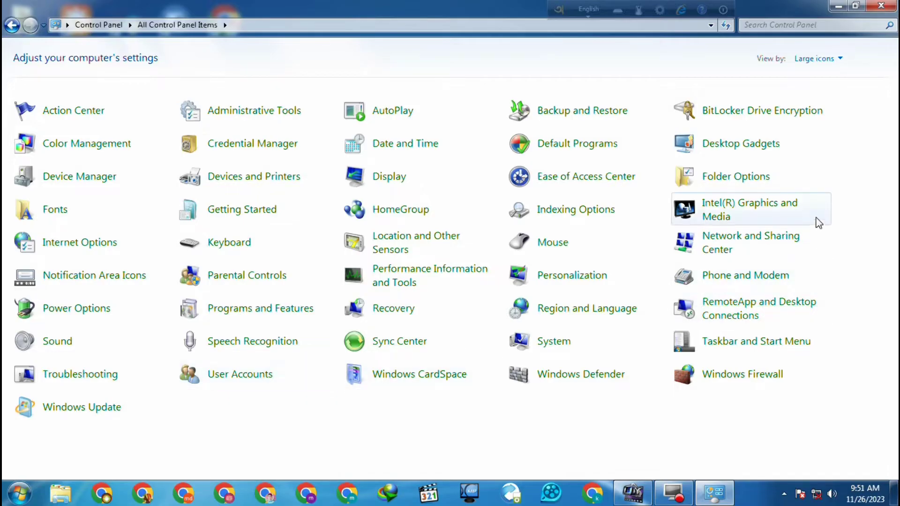
- Close the Control Panel and refresh the desktop
click(889, 9)
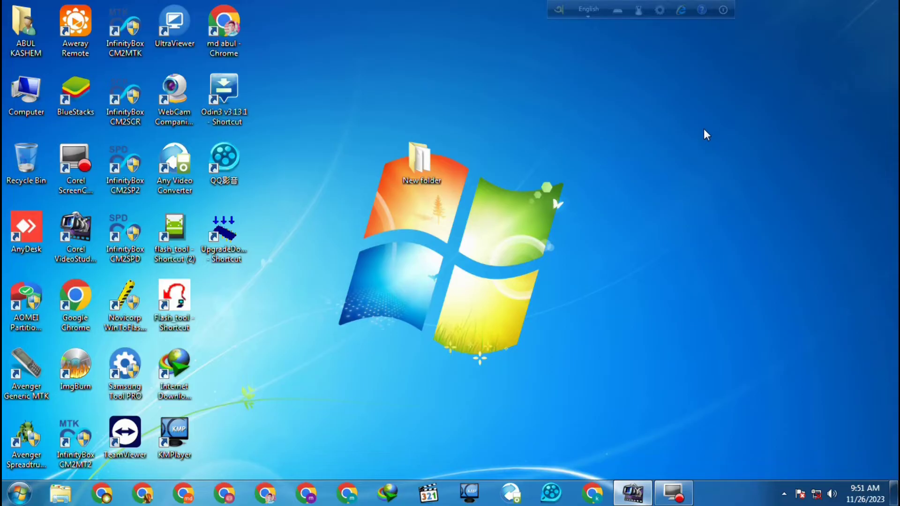
right_click(607, 137)
click(651, 176)
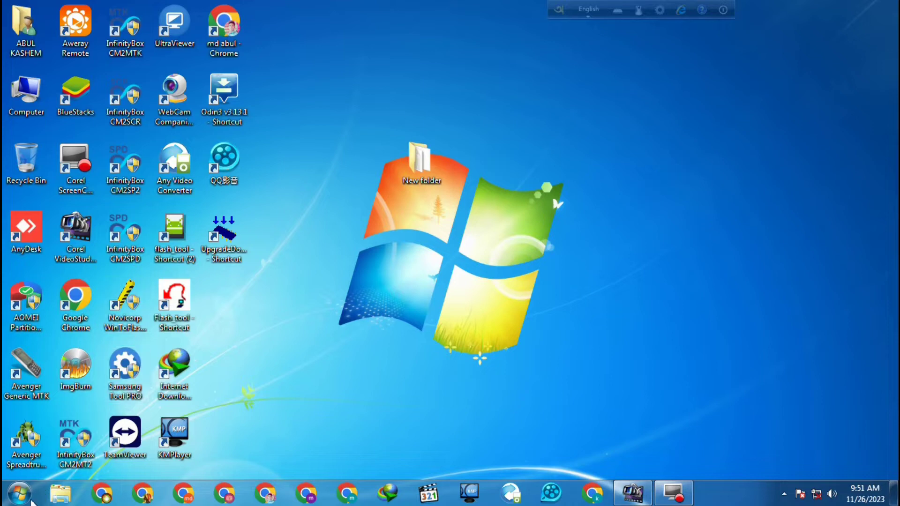
- Open the Control Panel again and switch it to the Category view
click(23, 497)
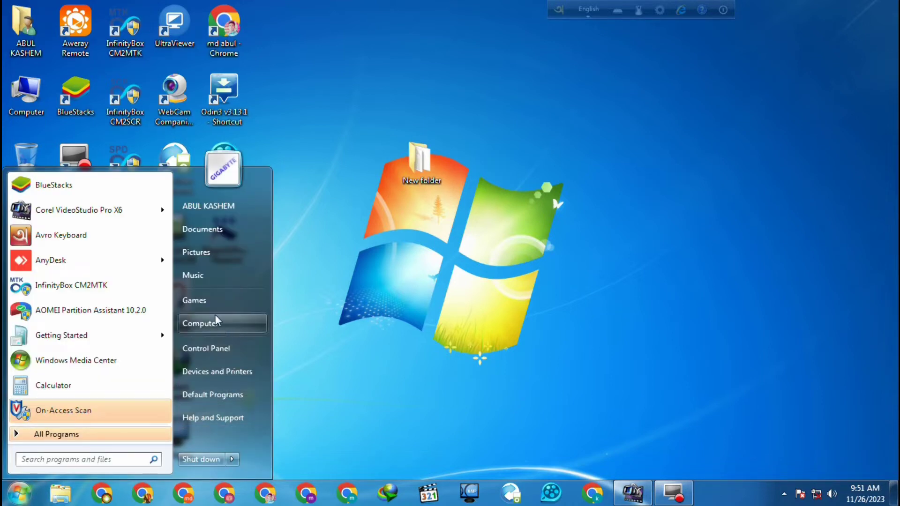
click(203, 349)
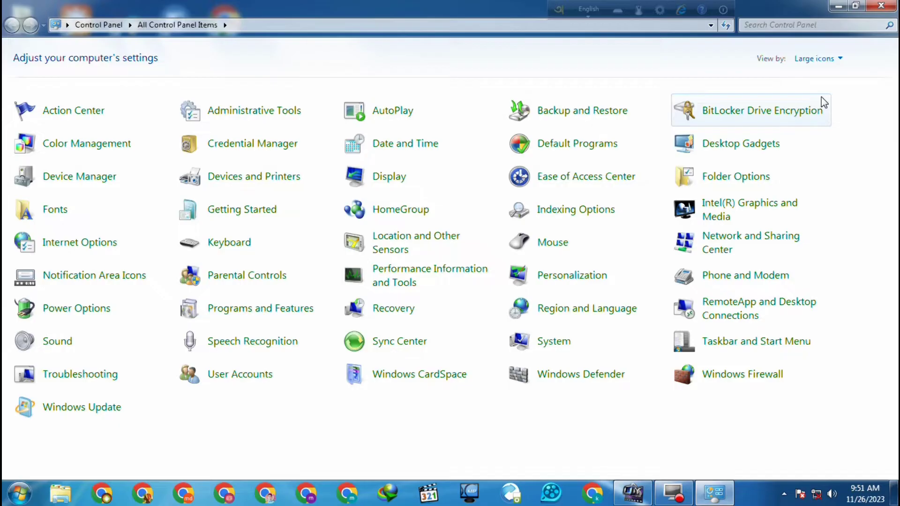
click(833, 58)
click(827, 79)
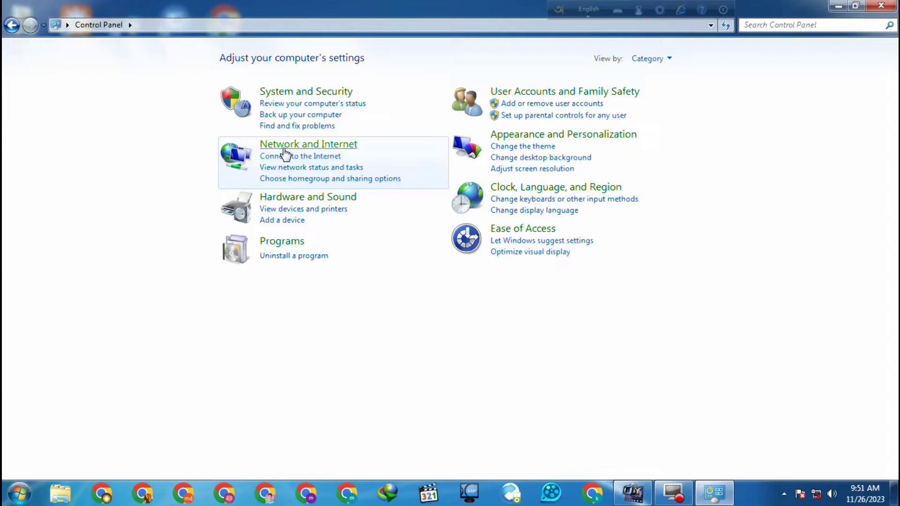
- Open the Network and Sharing Center within the Network and Internet settings
click(284, 149)
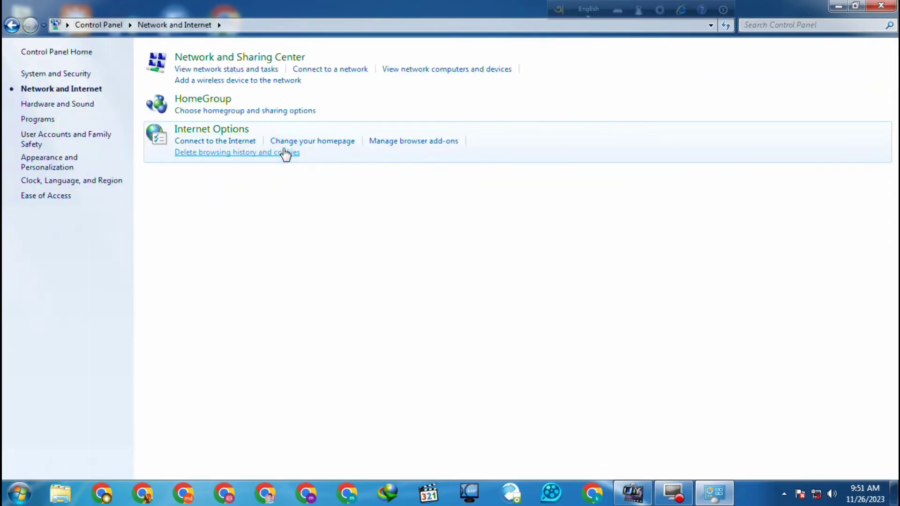
click(205, 132)
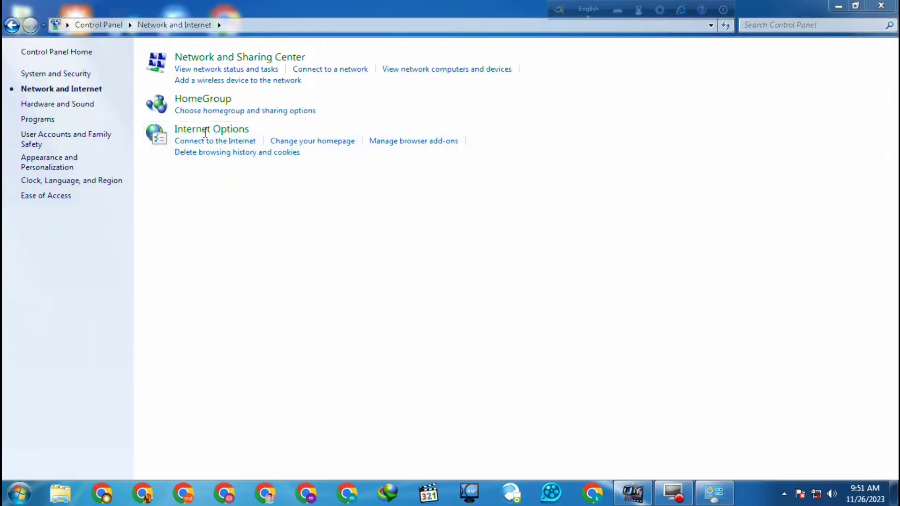
click(297, 38)
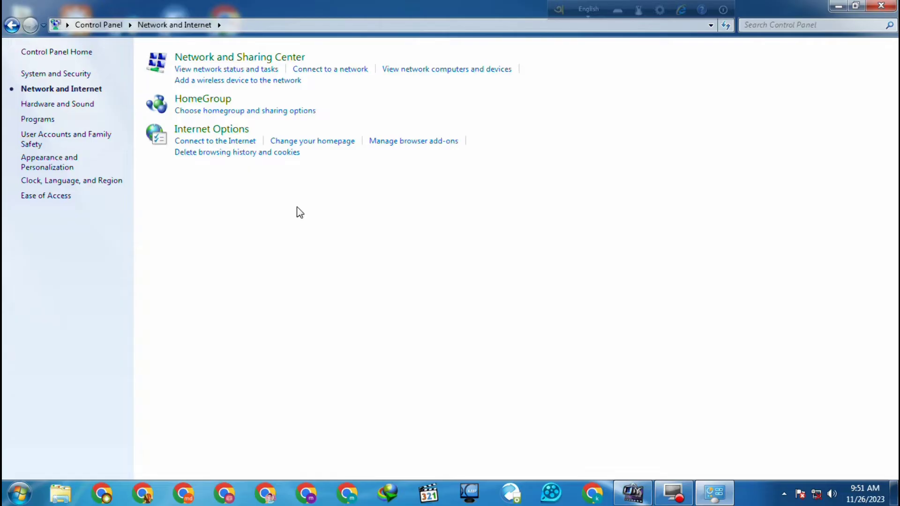
click(226, 59)
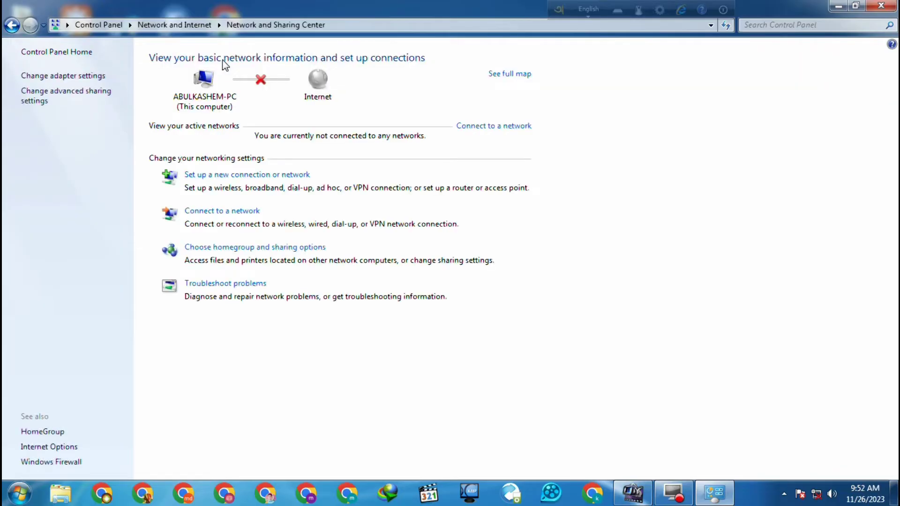
click(200, 176)
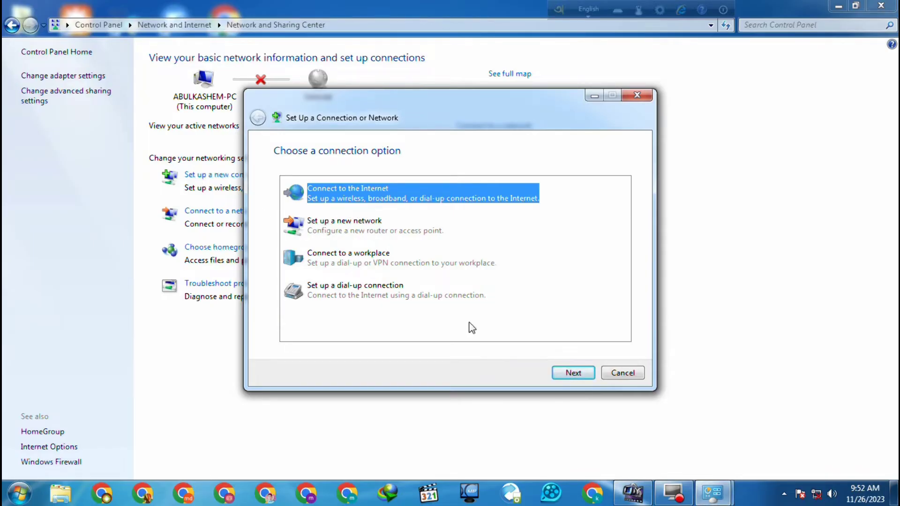
click(347, 229)
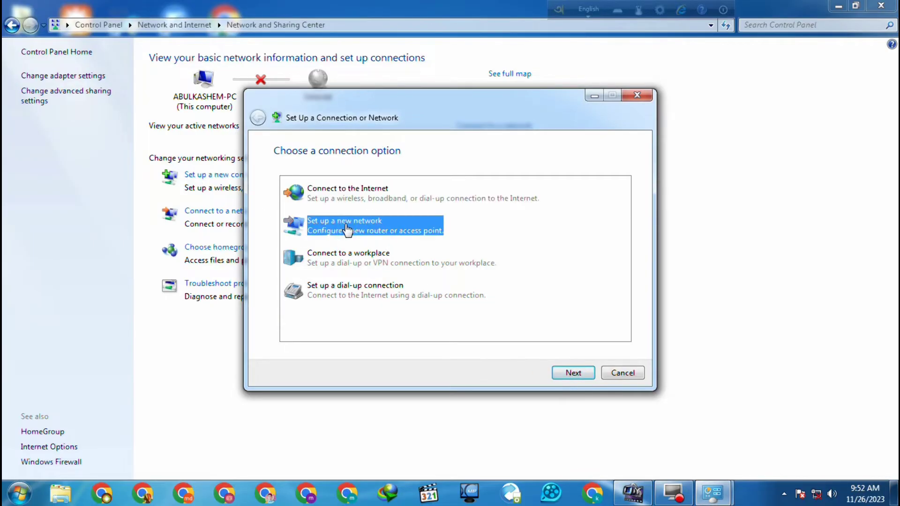
click(360, 197)
click(560, 372)
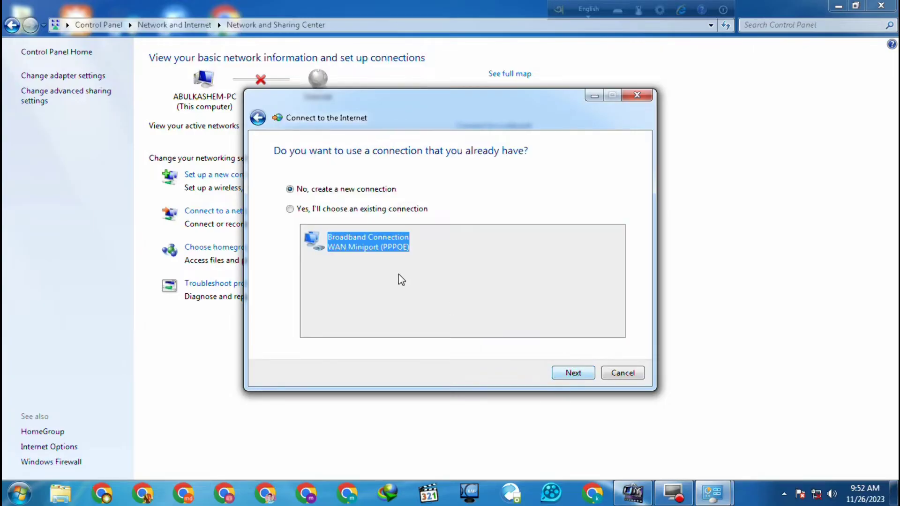
click(571, 374)
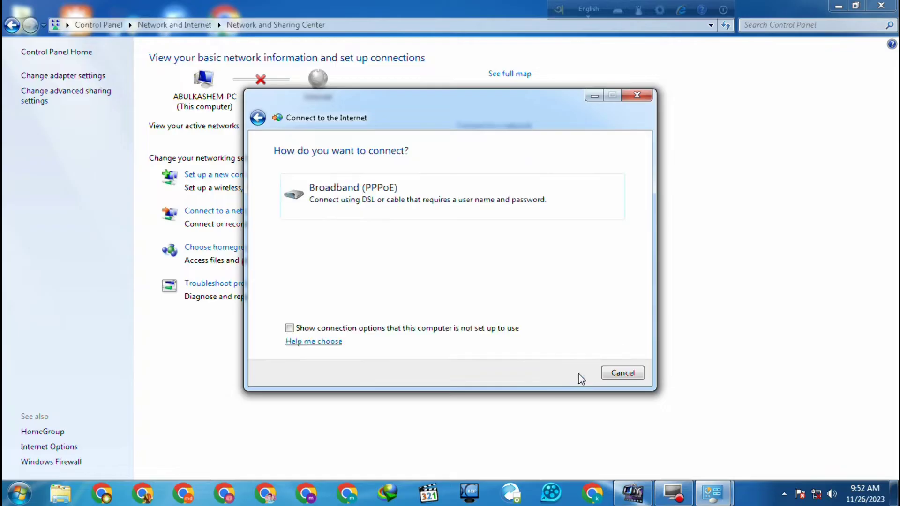
click(354, 328)
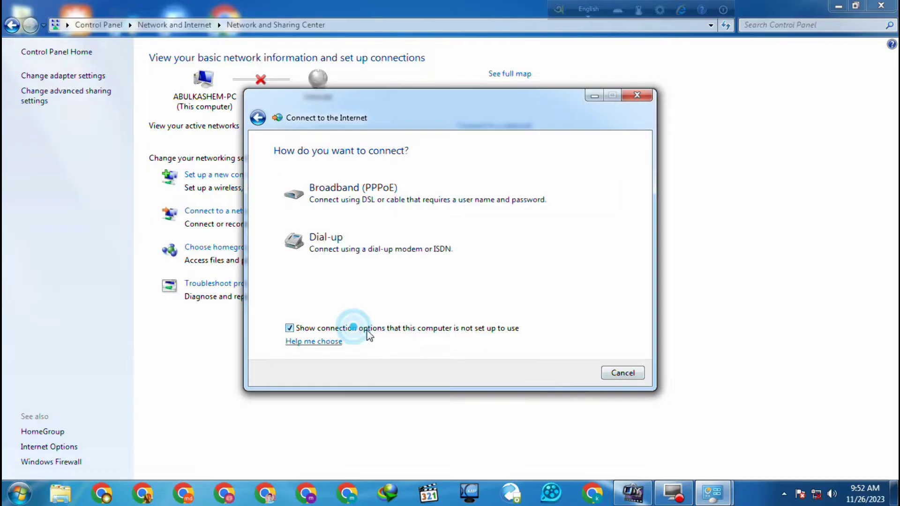
click(362, 328)
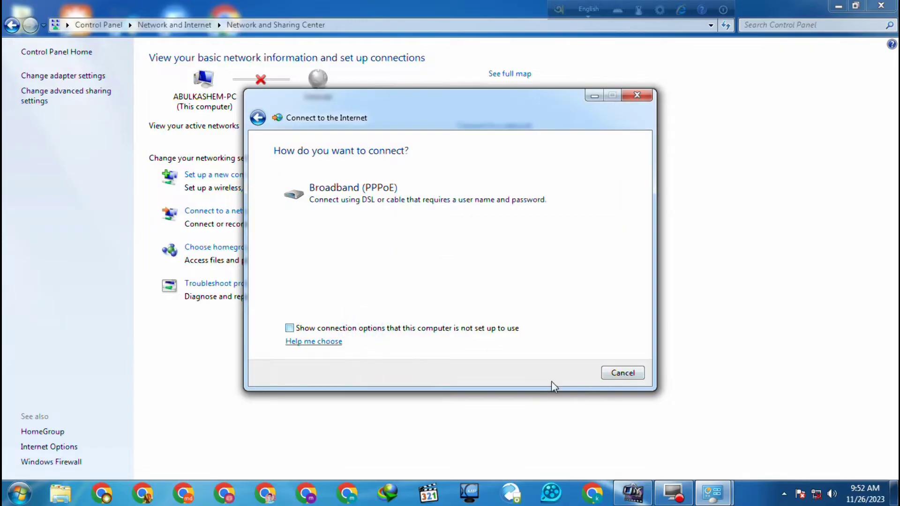
click(624, 373)
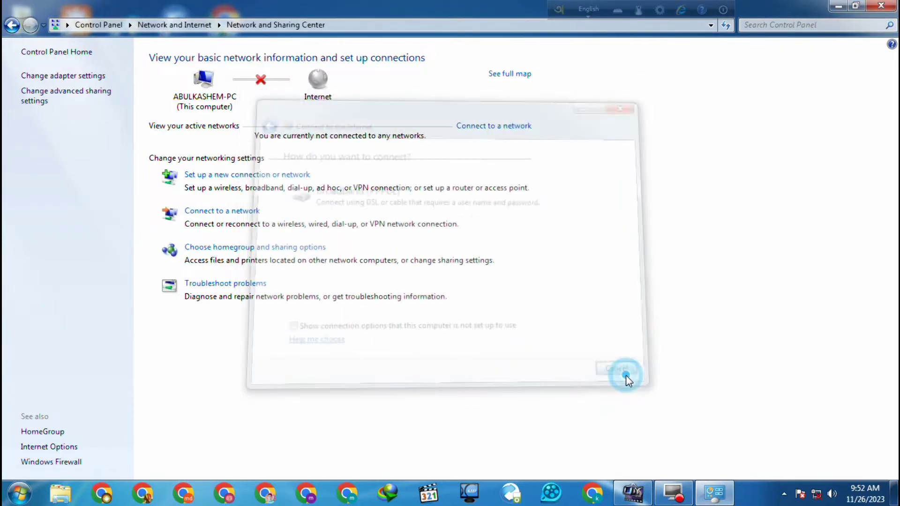
- Try to connect to the existing Broadband Connection from the available networks, entering the account password
click(232, 212)
click(724, 302)
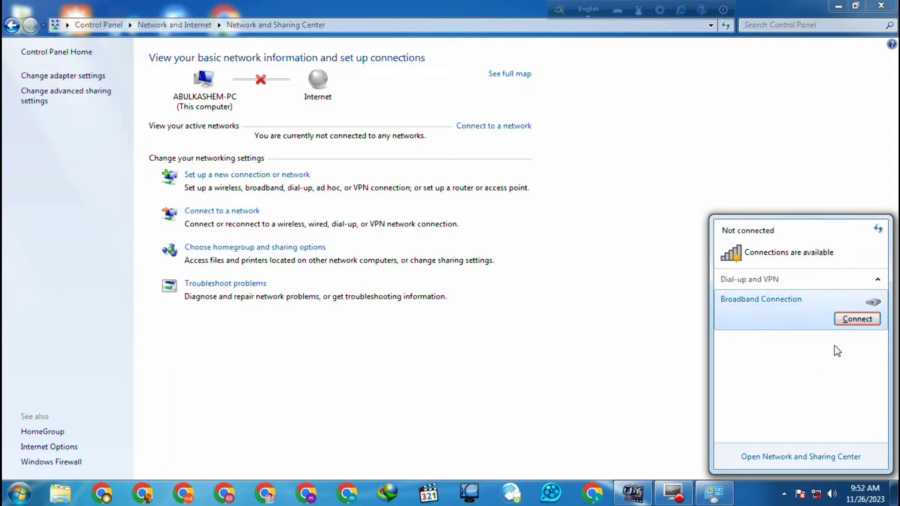
click(849, 323)
click(473, 280)
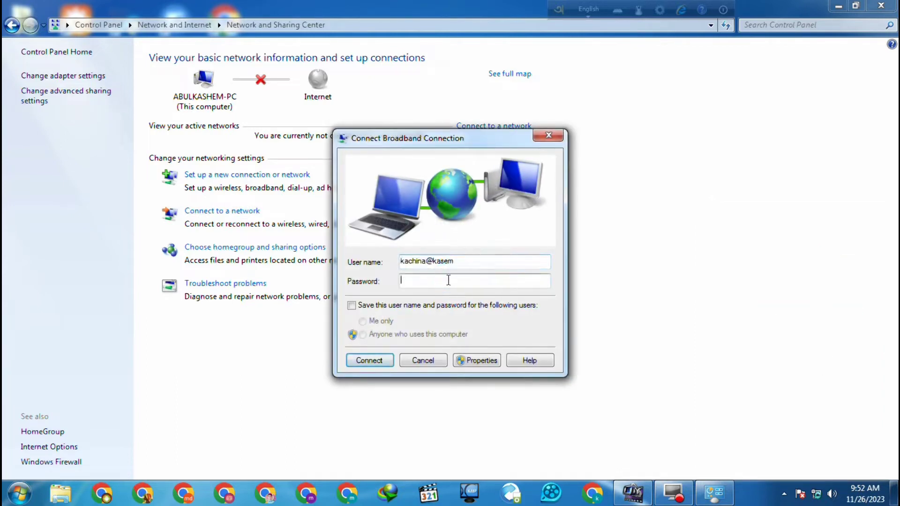
text(••••)
click(369, 361)
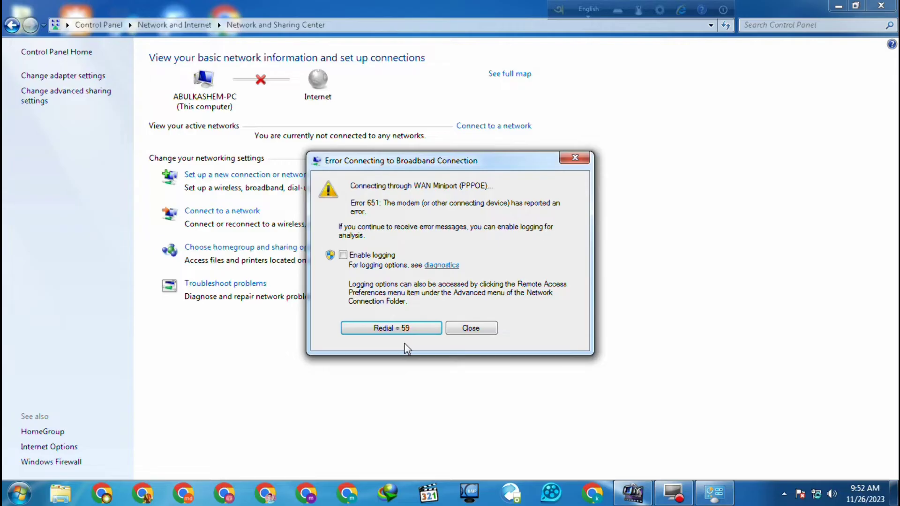
- Enable logging in the connection error dialog and close it along with the Network and Sharing Center
click(342, 255)
click(464, 325)
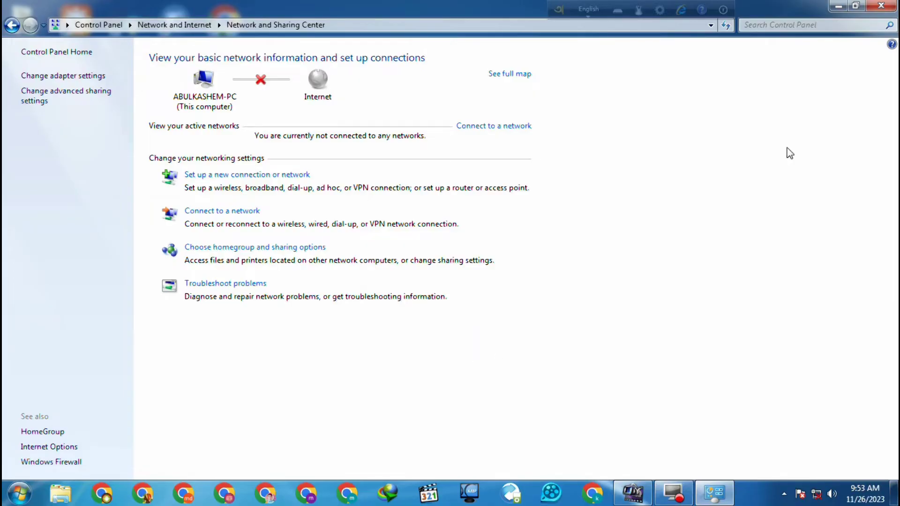
click(881, 6)
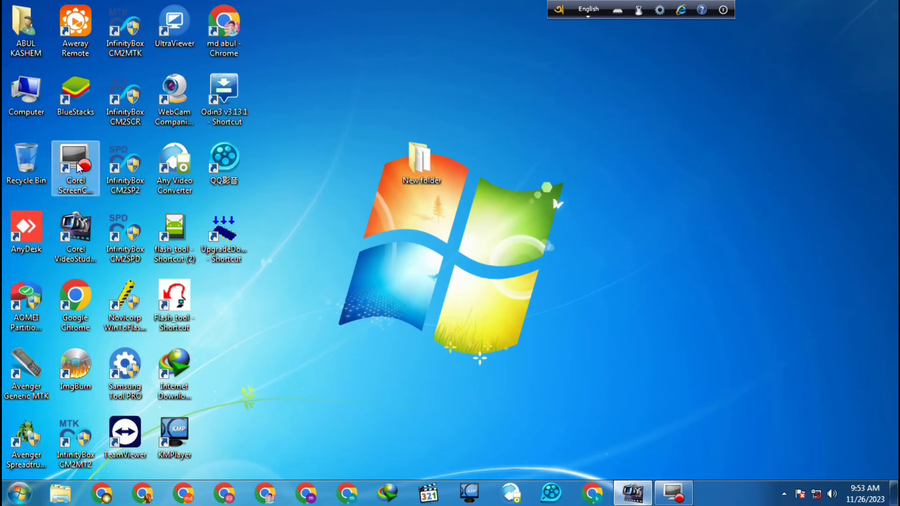
- Open the Computer Management console for this computer
right_click(33, 95)
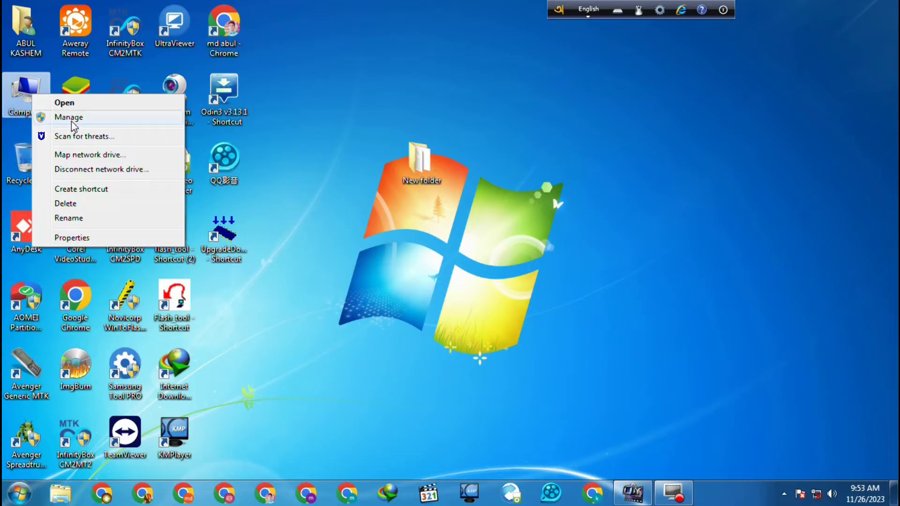
click(43, 120)
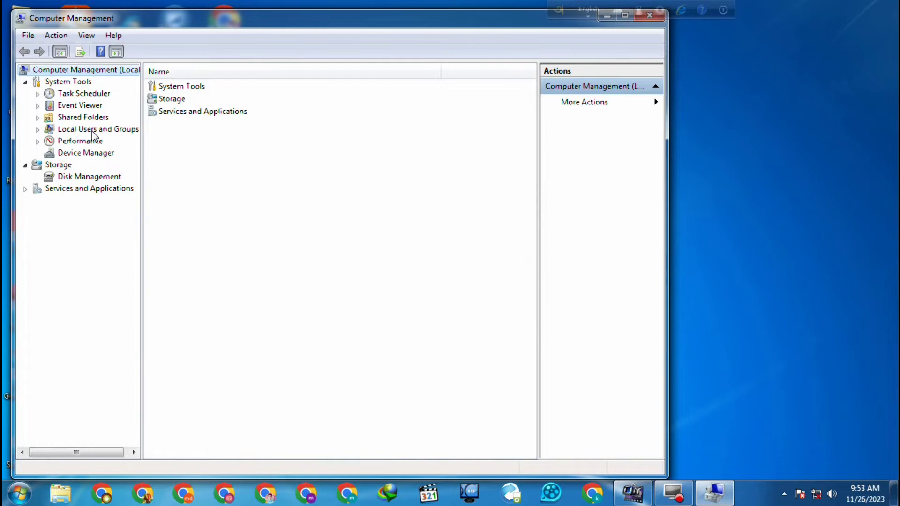
- Select the network adapters in Device Manager and start the wizard for adding legacy hardware
click(87, 156)
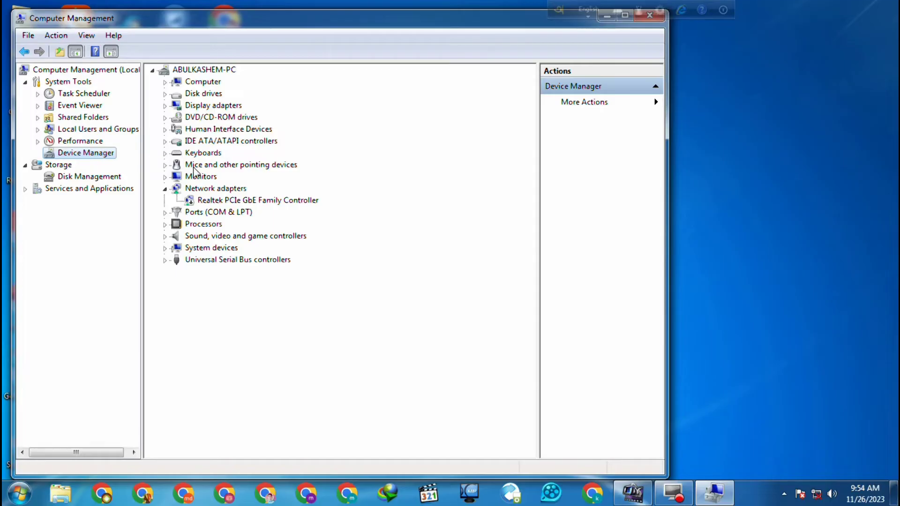
click(216, 188)
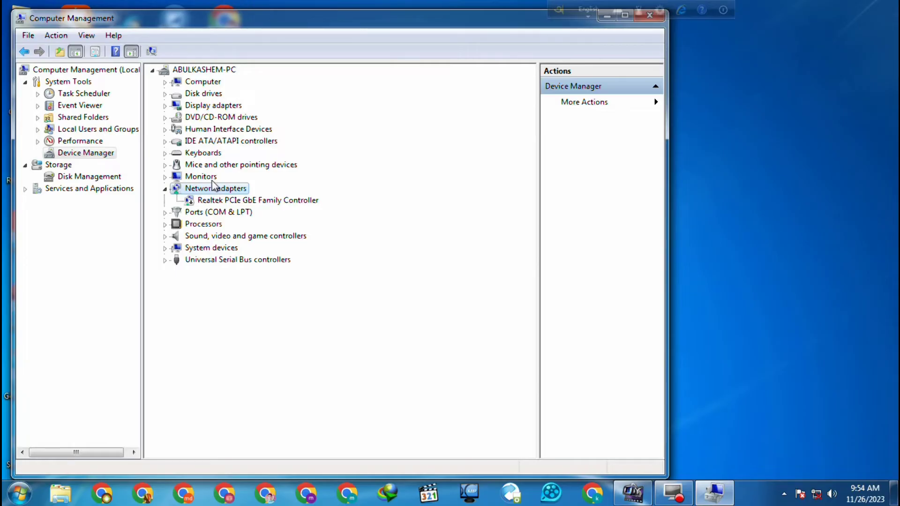
click(60, 37)
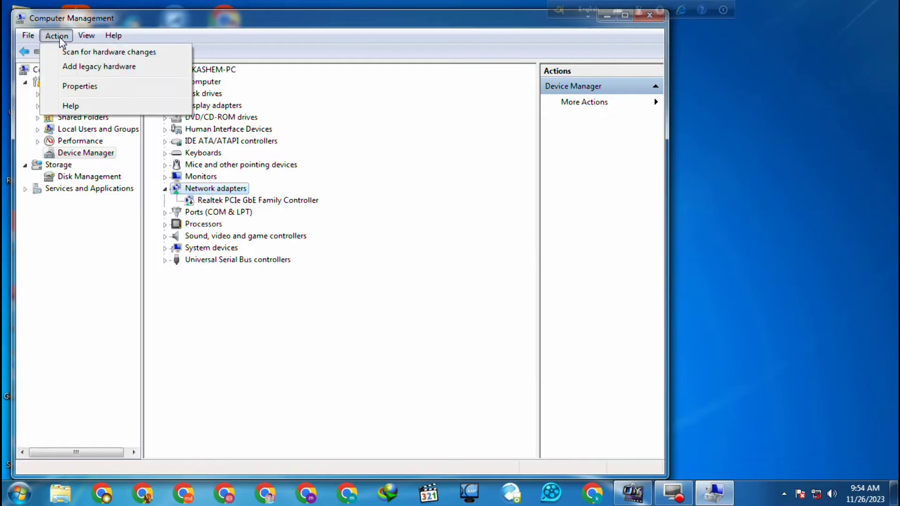
click(77, 69)
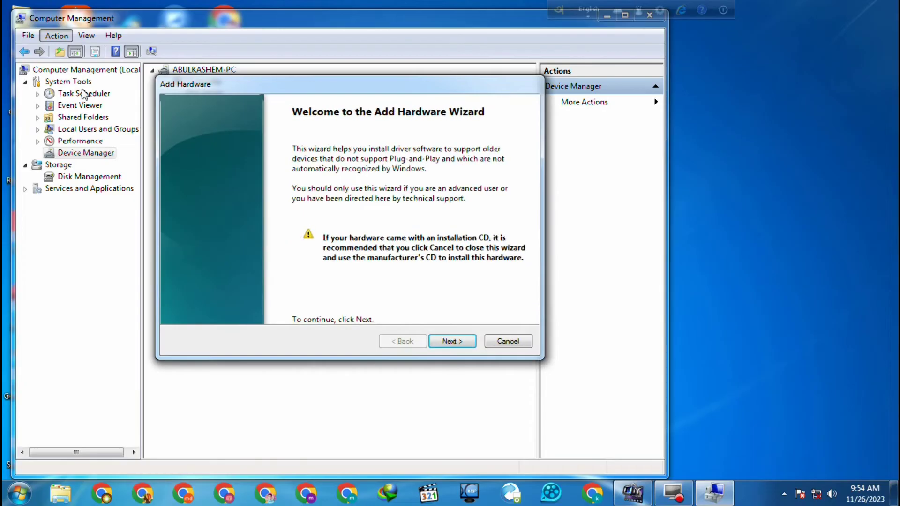
- Choose to install hardware manually selected from a list, with Network adapters as the hardware type
click(471, 344)
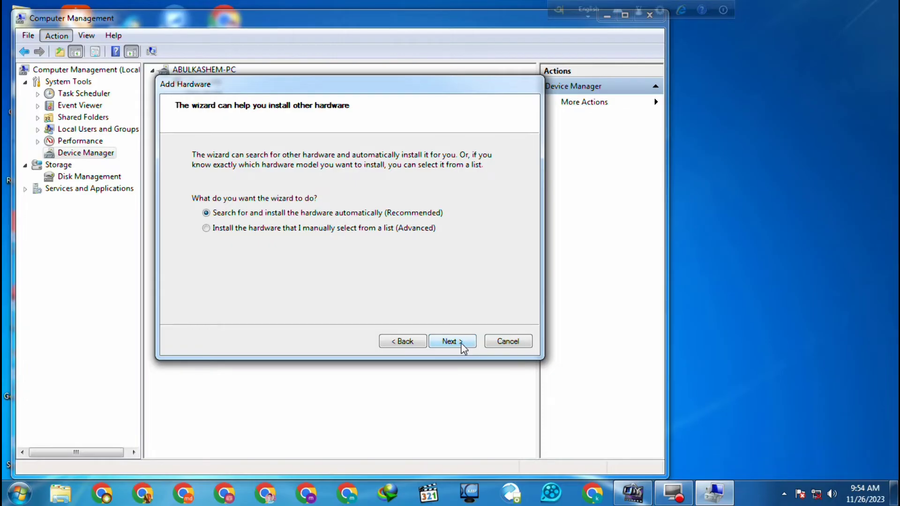
click(462, 343)
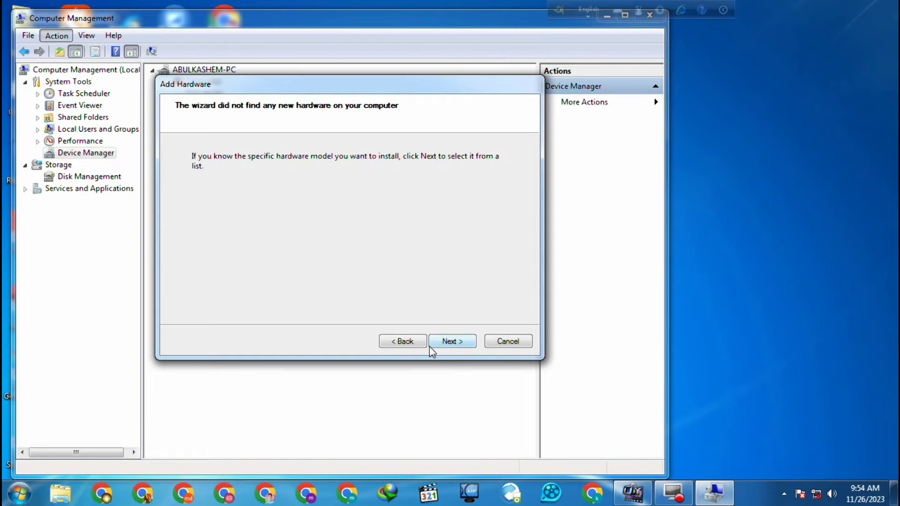
click(415, 342)
click(277, 228)
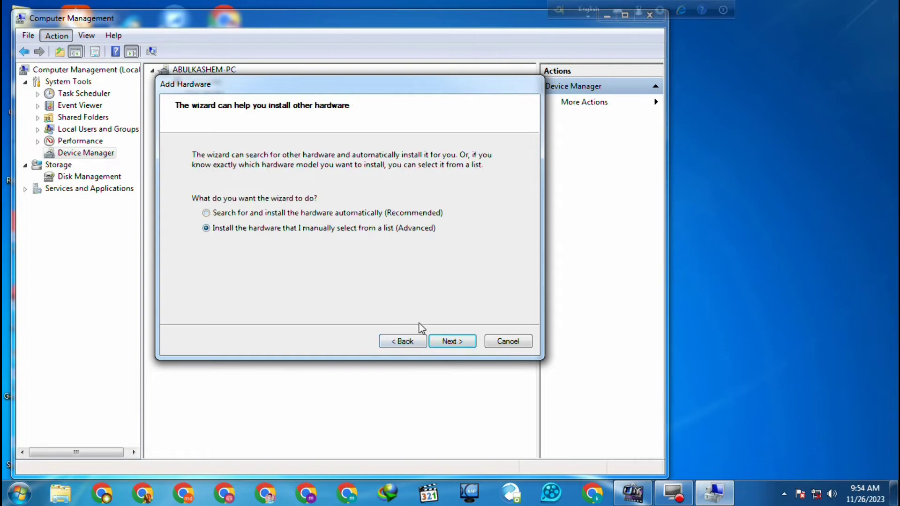
click(450, 342)
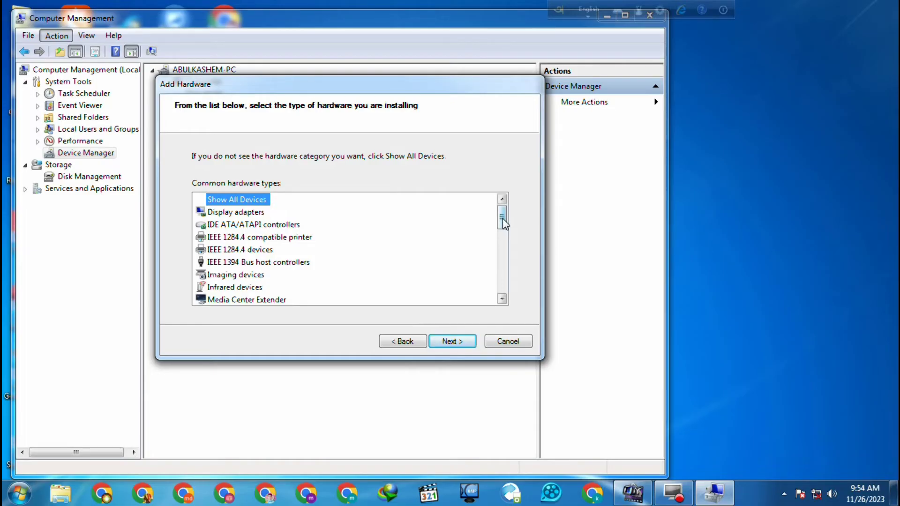
drag(502, 219, 501, 232)
click(260, 290)
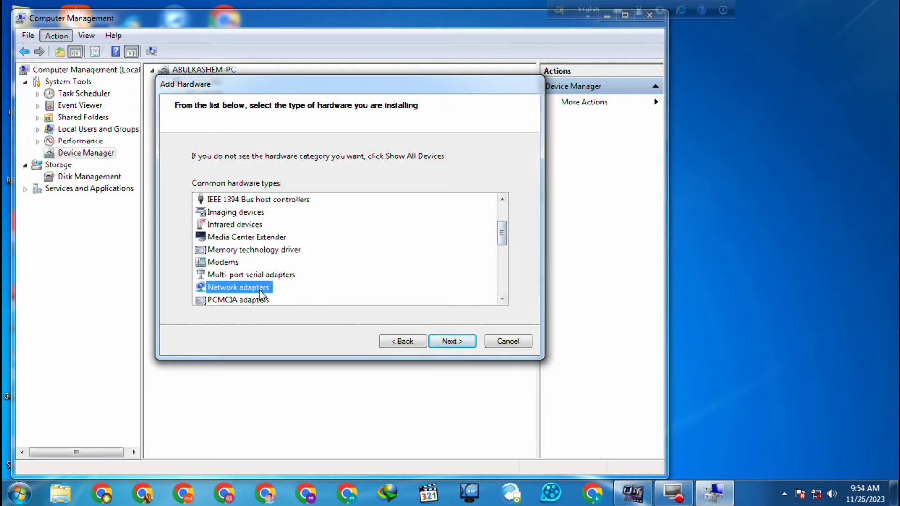
click(446, 342)
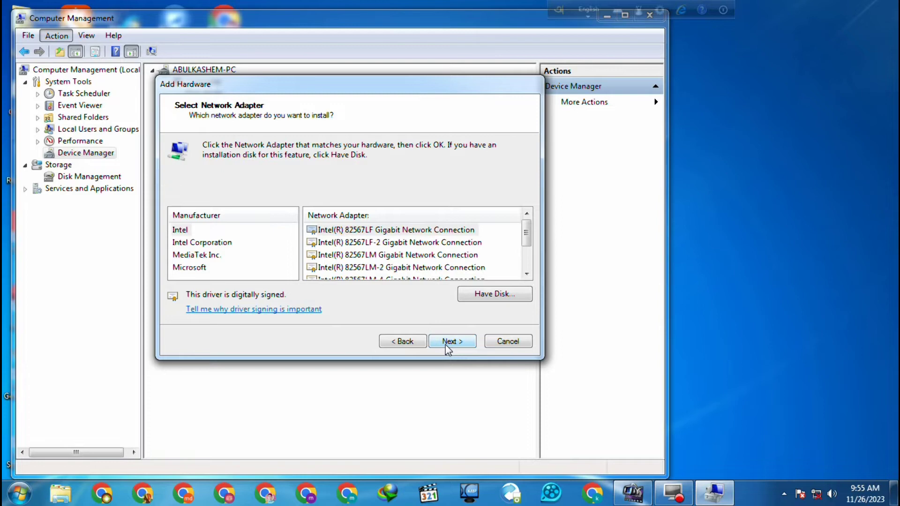
- Install the Microsoft Loopback Adapter from the manufacturer Microsoft, finish the wizard and close Computer Management
click(206, 270)
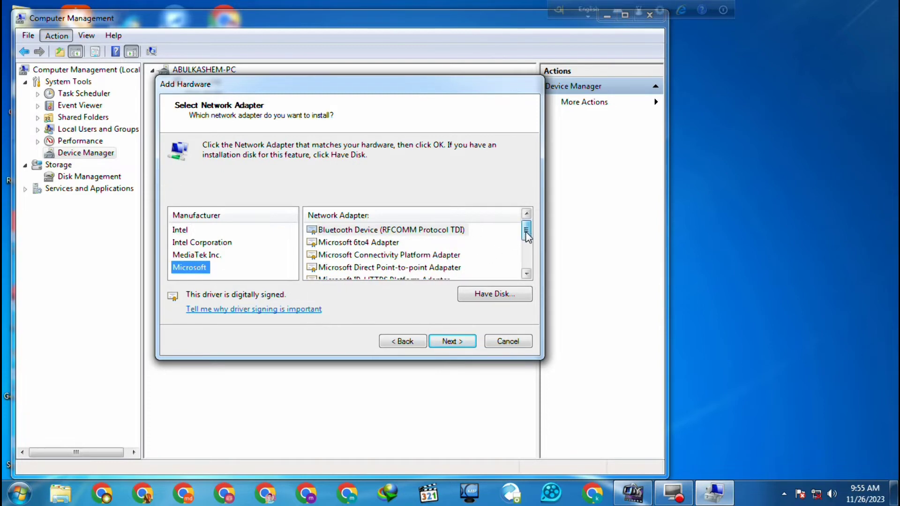
drag(526, 230, 527, 236)
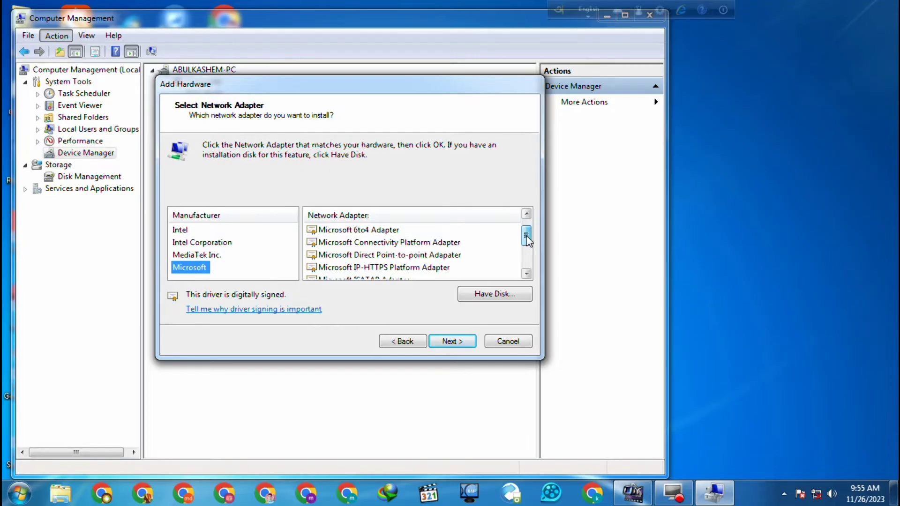
drag(527, 236, 527, 252)
click(393, 257)
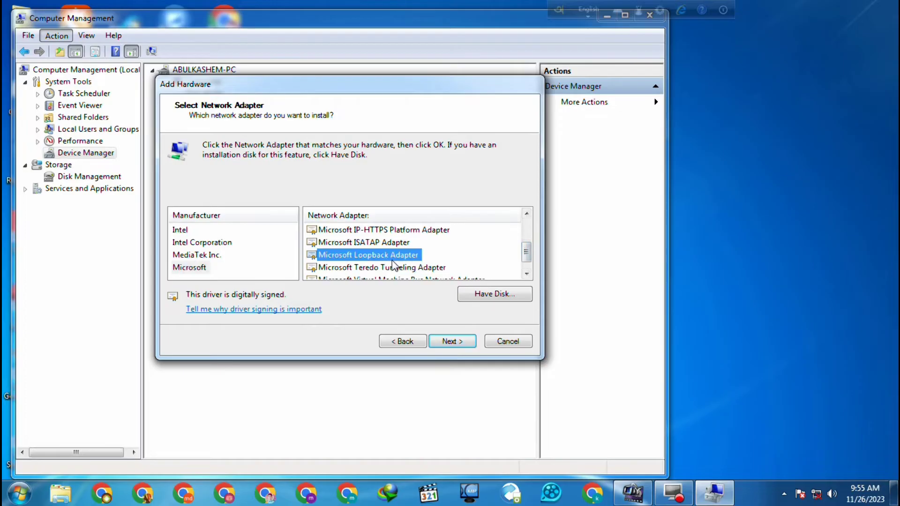
click(455, 344)
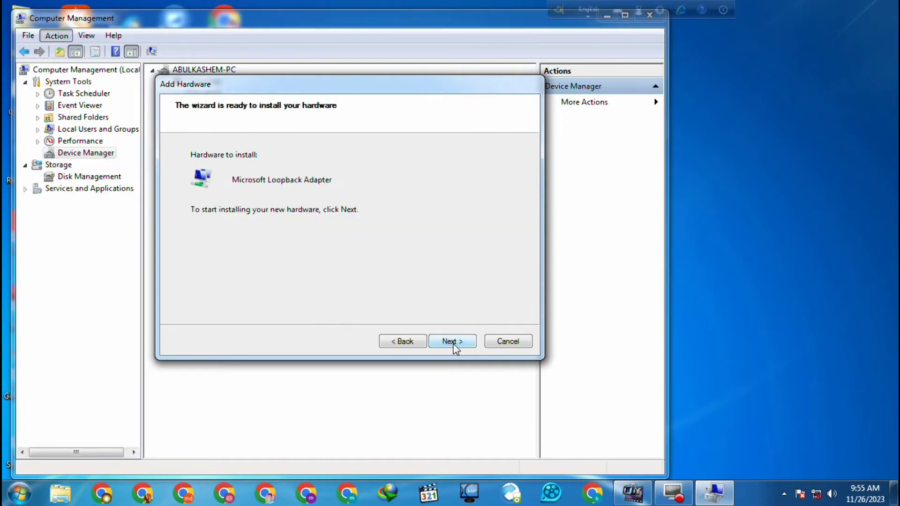
click(454, 345)
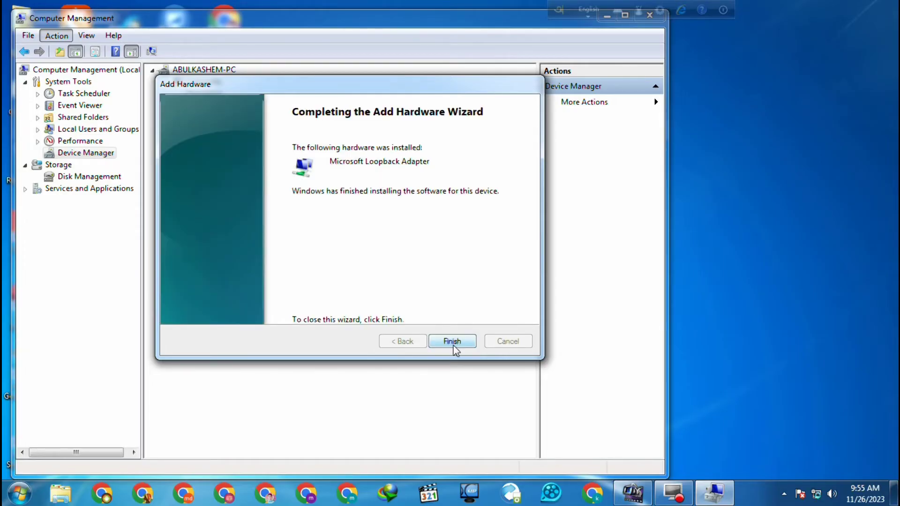
click(453, 342)
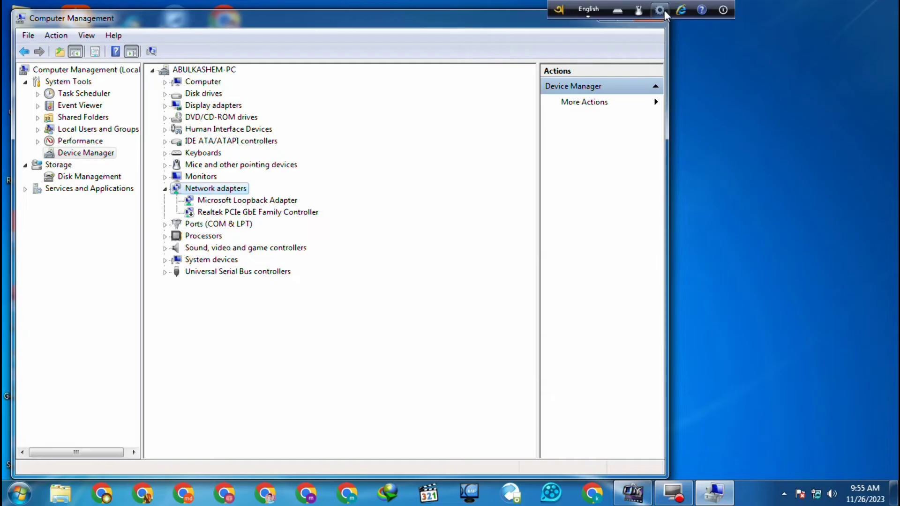
click(656, 25)
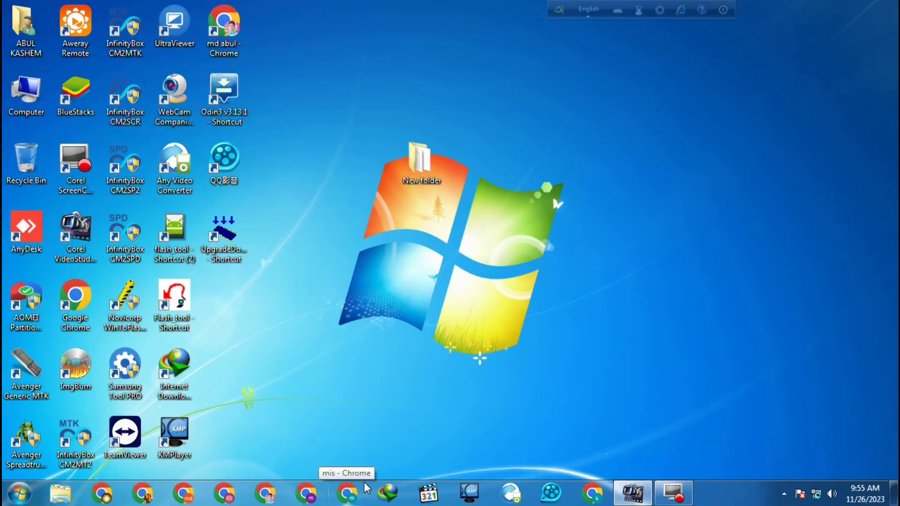
- Open the list of adapter connections through the Network and Sharing Center in the Control Panel
click(19, 493)
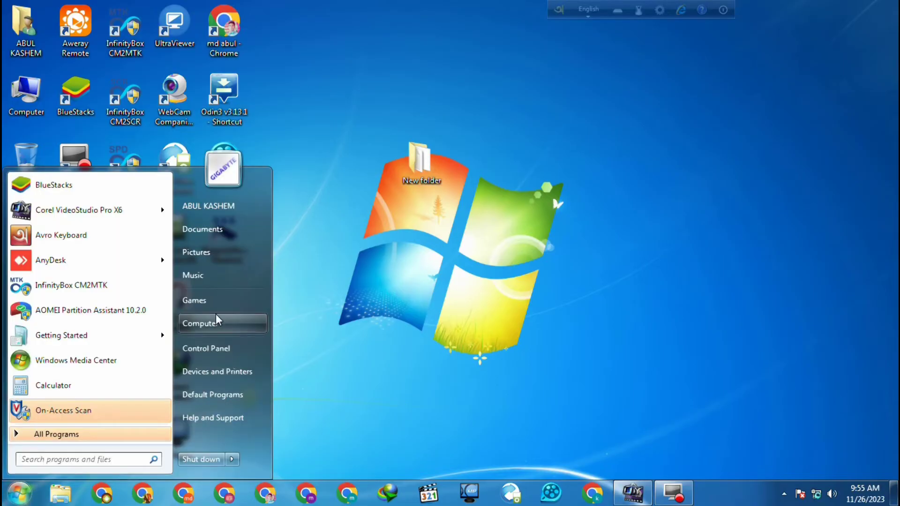
click(215, 329)
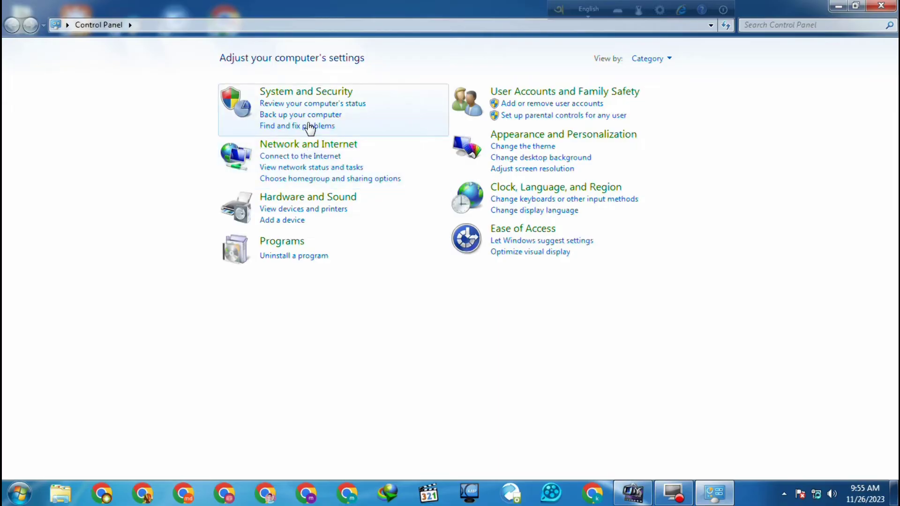
click(328, 145)
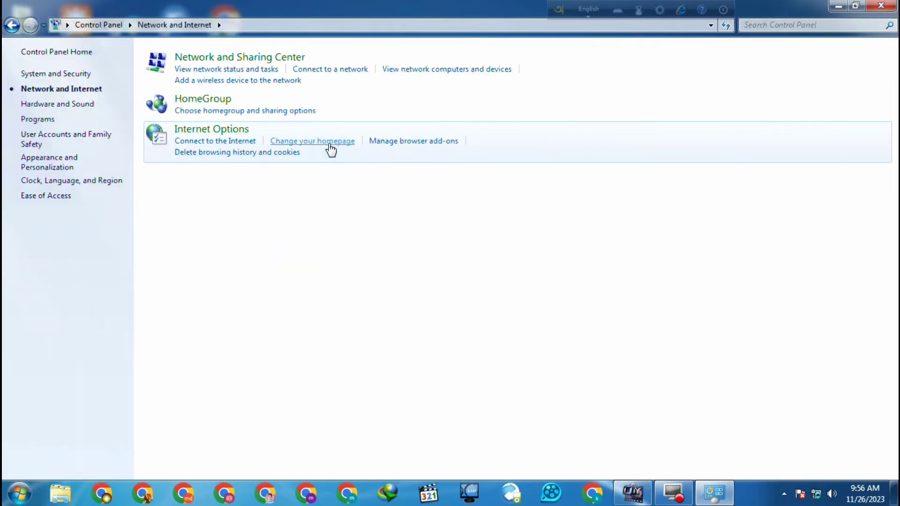
click(252, 63)
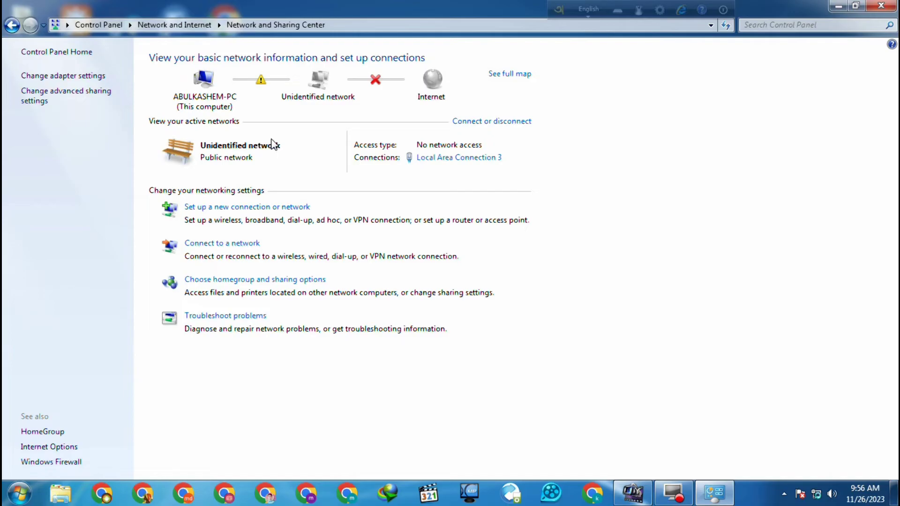
click(64, 76)
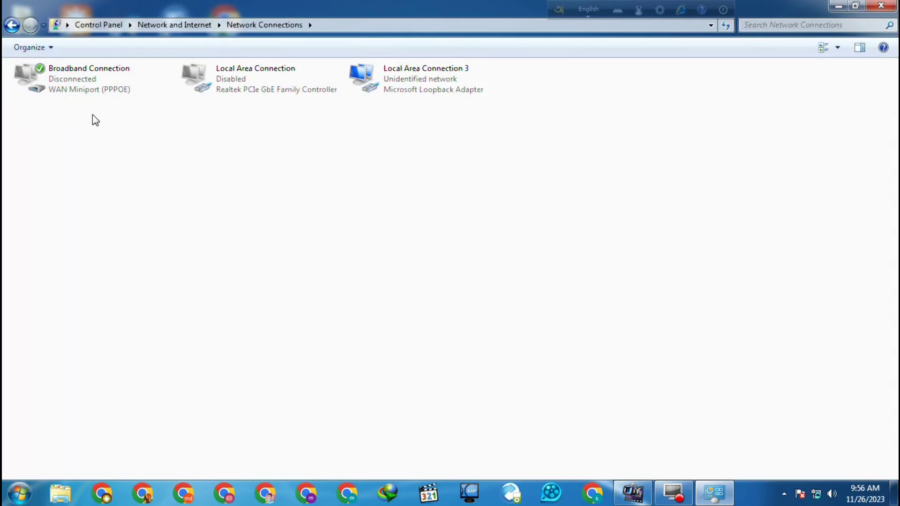
- Open the Internet Protocol Version 4 (TCP/IPv4) properties of Local Area Connection 3, the Microsoft Loopback Adapter
right_click(391, 77)
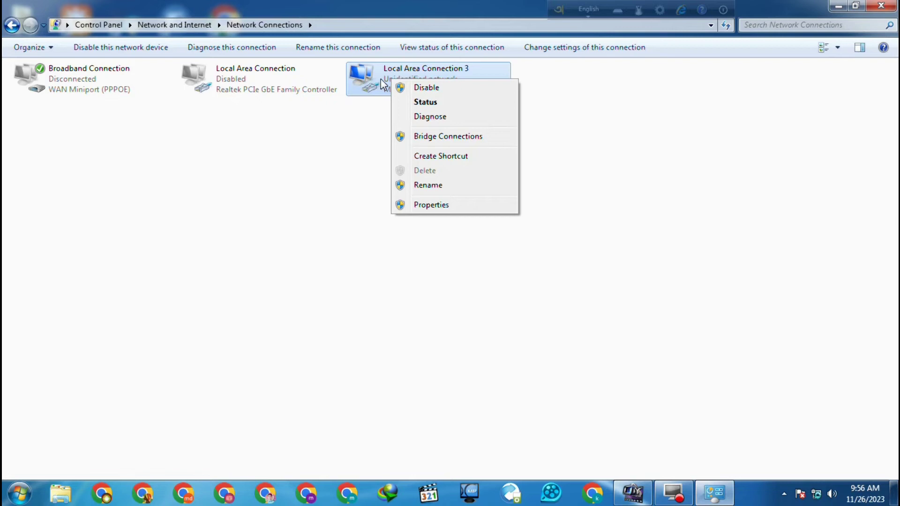
right_click(381, 78)
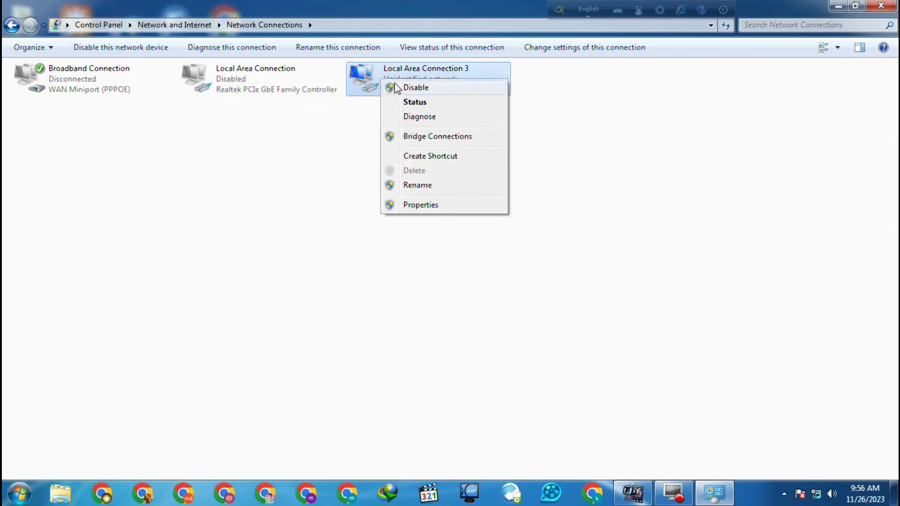
click(405, 205)
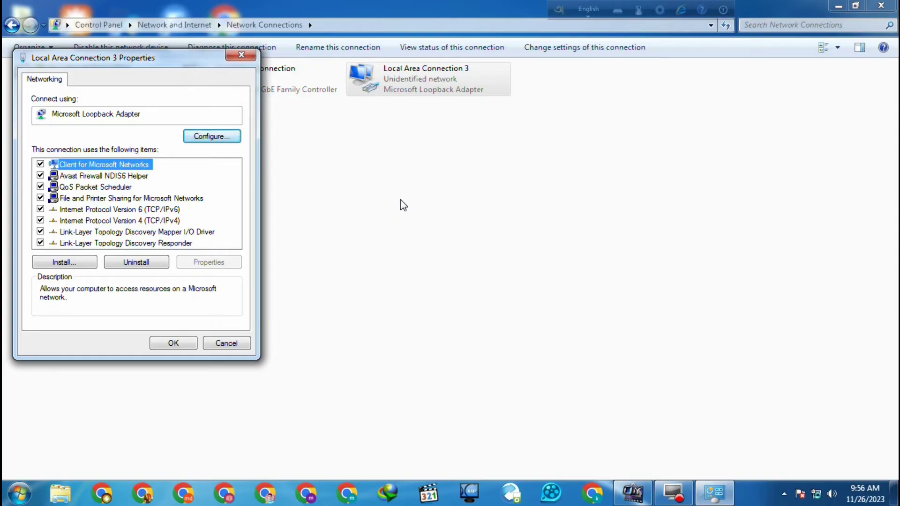
drag(187, 64, 295, 62)
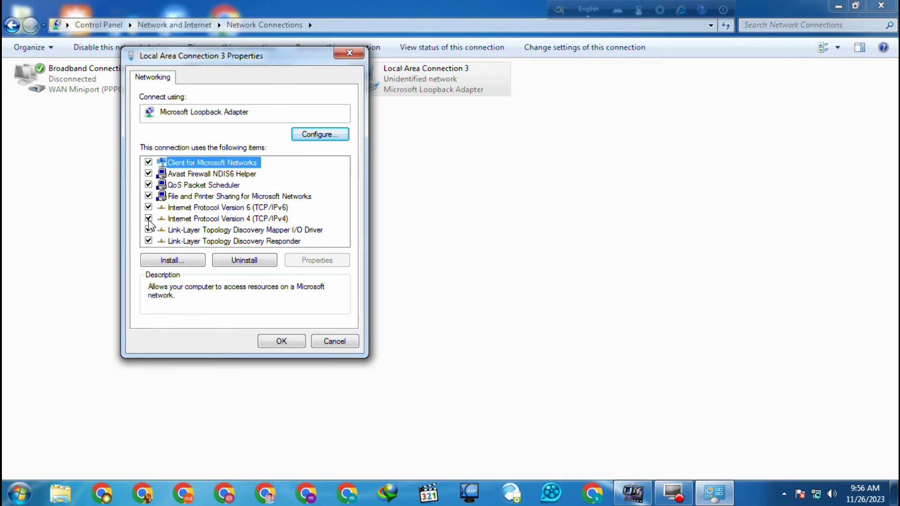
click(221, 218)
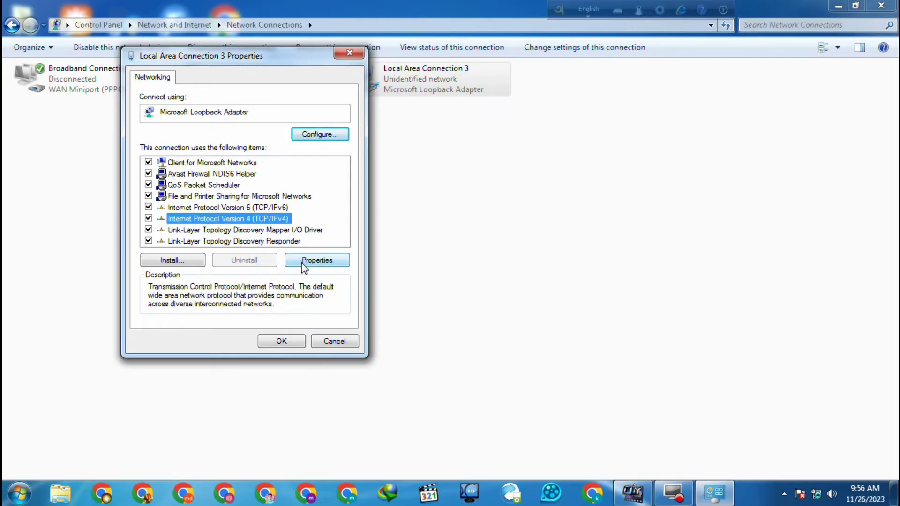
click(305, 261)
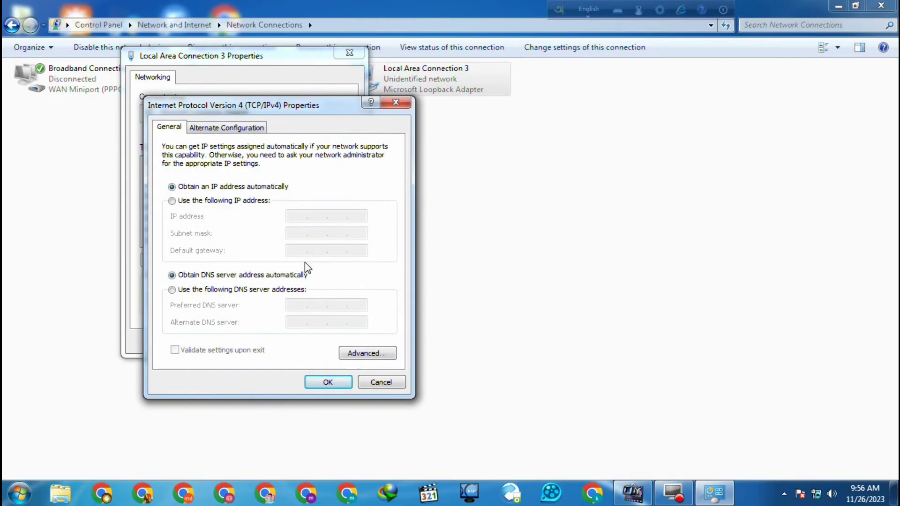
- Assign a static IP address 192.167.1.1, subnet mask 255.255.255.0 and default gateway 192.167.1.1, and close the connection's properties
click(174, 202)
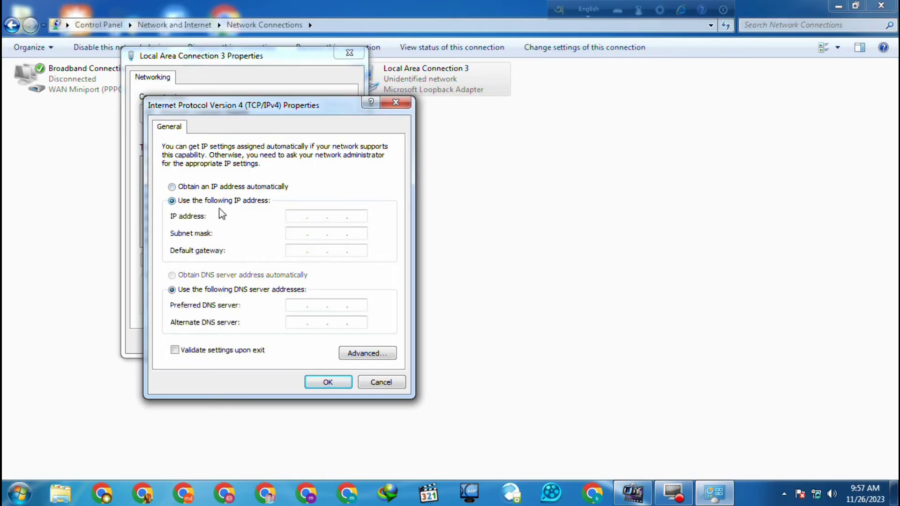
click(295, 219)
text(192 . 167 . 11)
key(BackSpace)
key(period)
text(1.1)
click(297, 234)
click(304, 252)
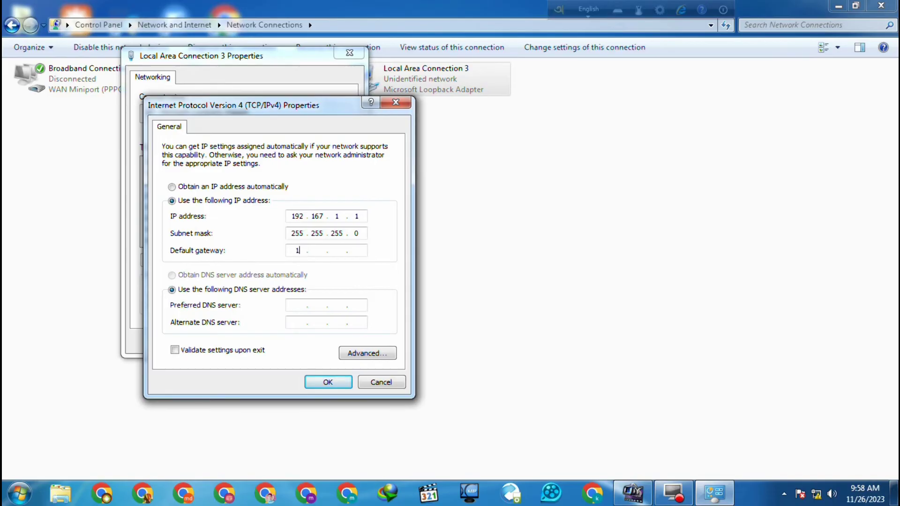
text(192.167.1.1)
click(322, 386)
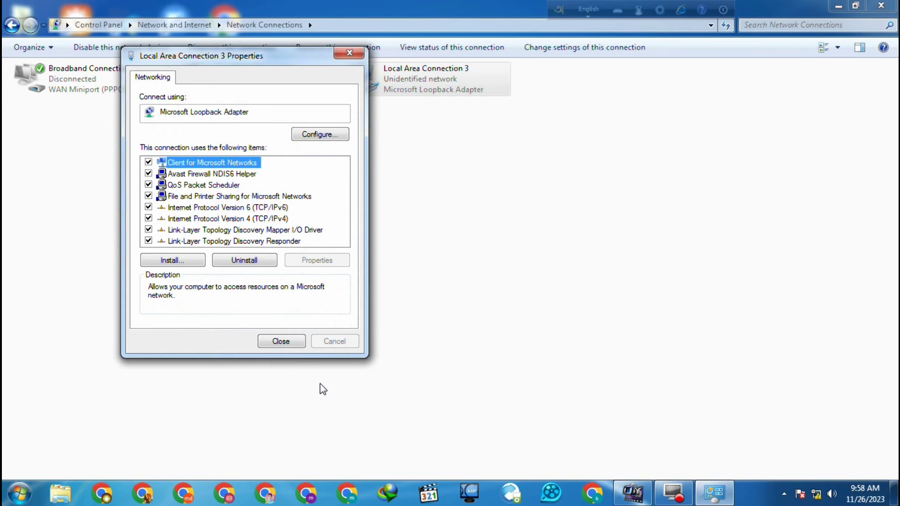
click(285, 343)
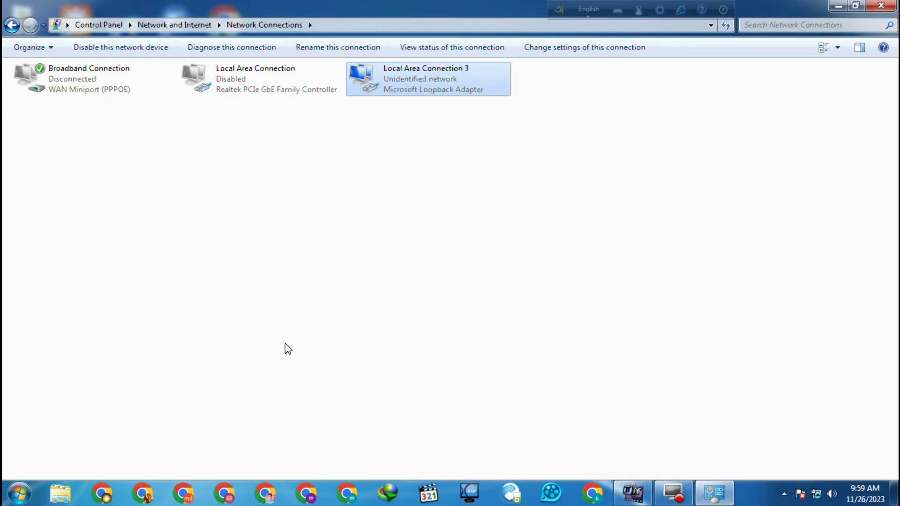
- Delete the existing Broadband Connection (WAN Miniport PPPOE) from the network connections and confirm the deletion
right_click(435, 86)
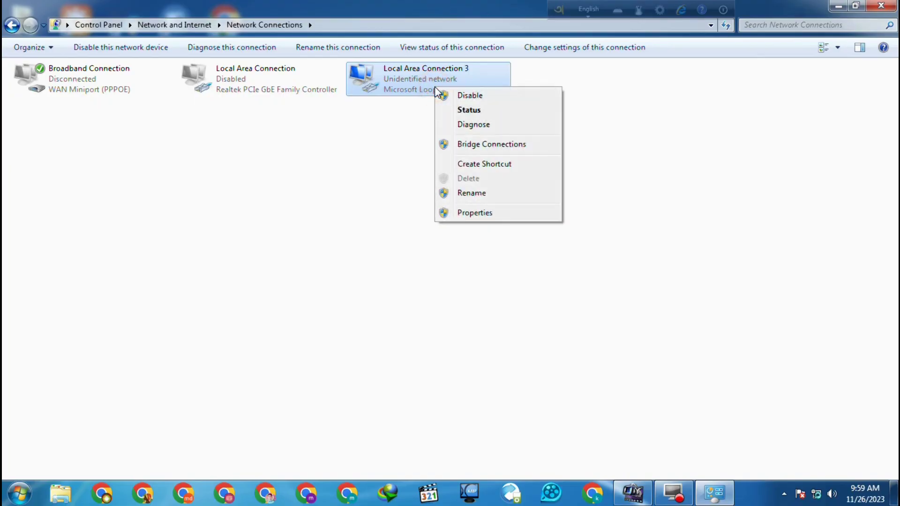
right_click(109, 84)
click(45, 75)
right_click(45, 74)
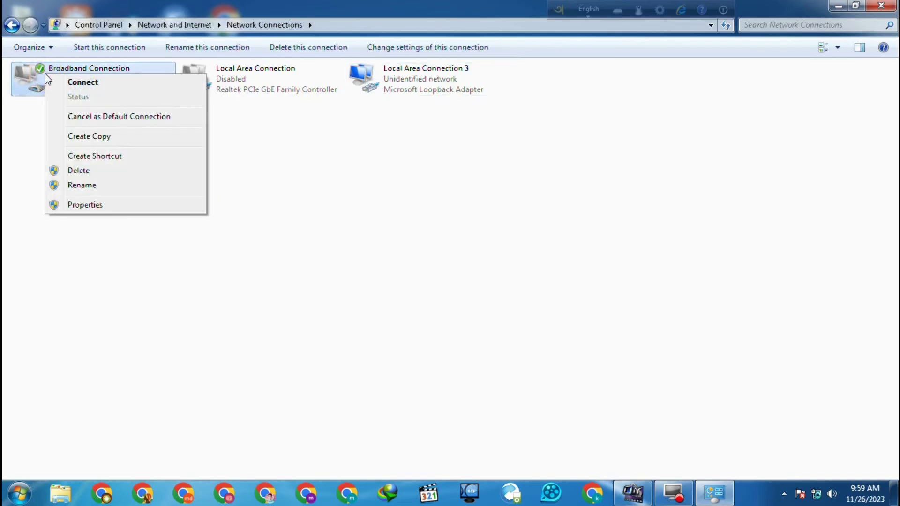
click(78, 171)
click(491, 297)
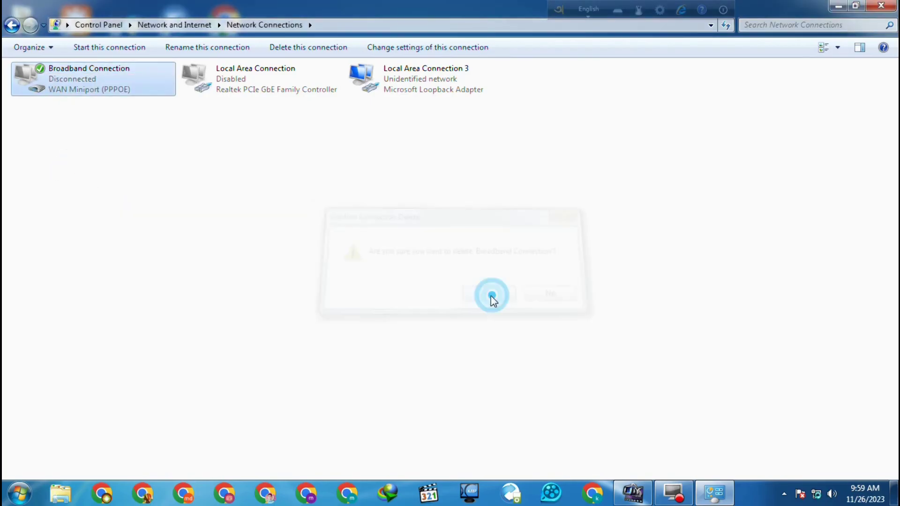
- Check the current network connection status in the notification area
right_click(218, 83)
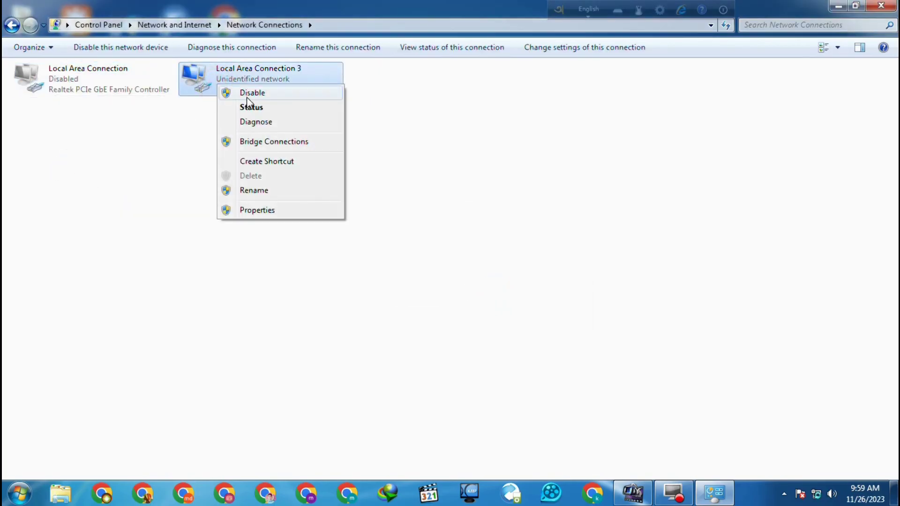
click(120, 118)
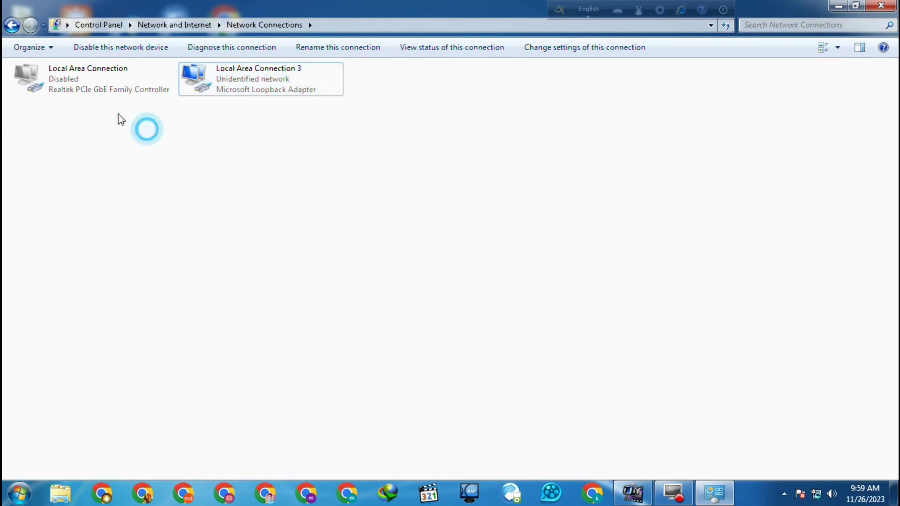
click(94, 91)
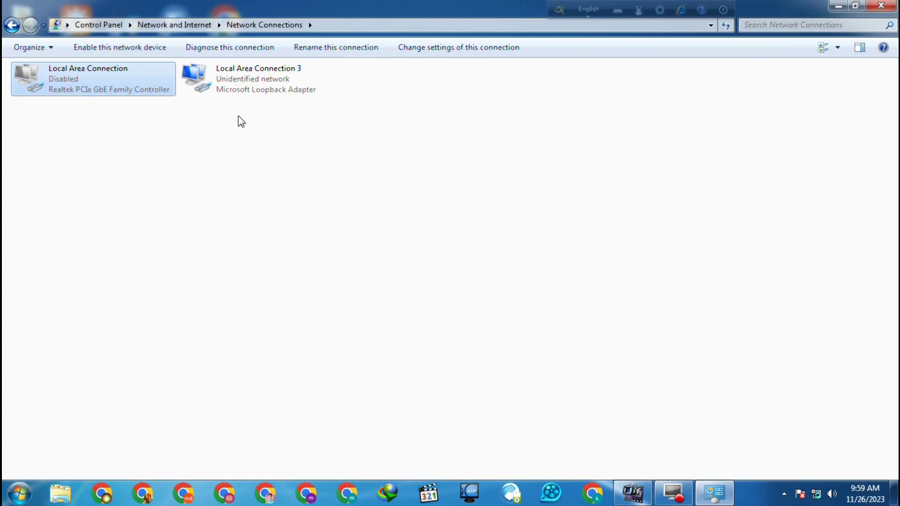
click(817, 497)
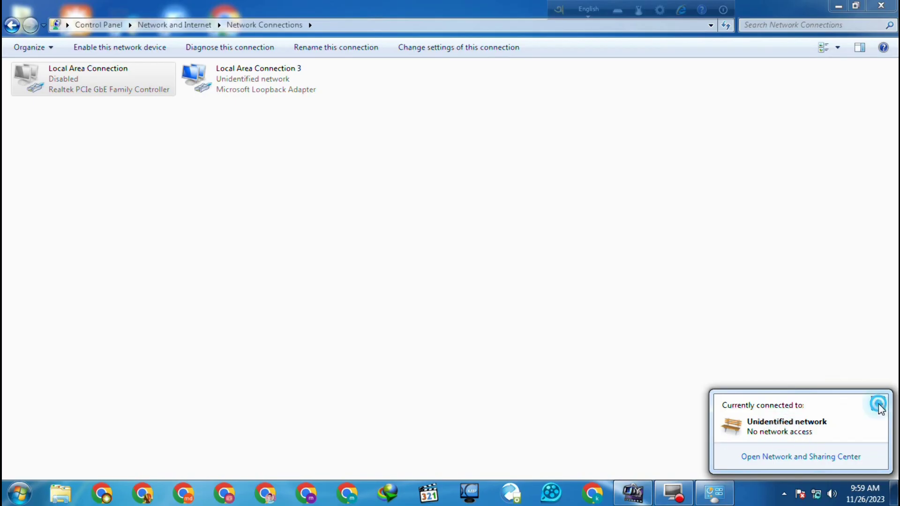
click(816, 498)
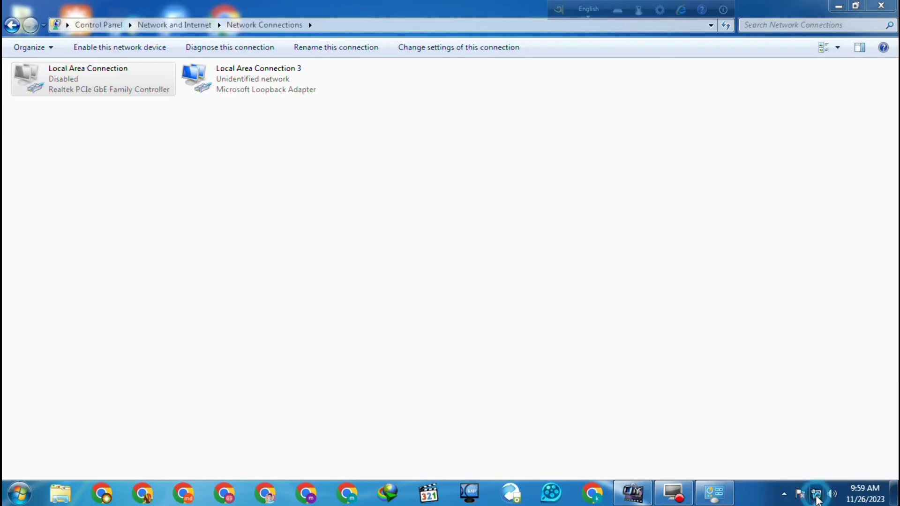
- Enable the disabled Local Area Connection on the Realtek PCIe GbE Family Controller and close the Network Connections window
click(76, 88)
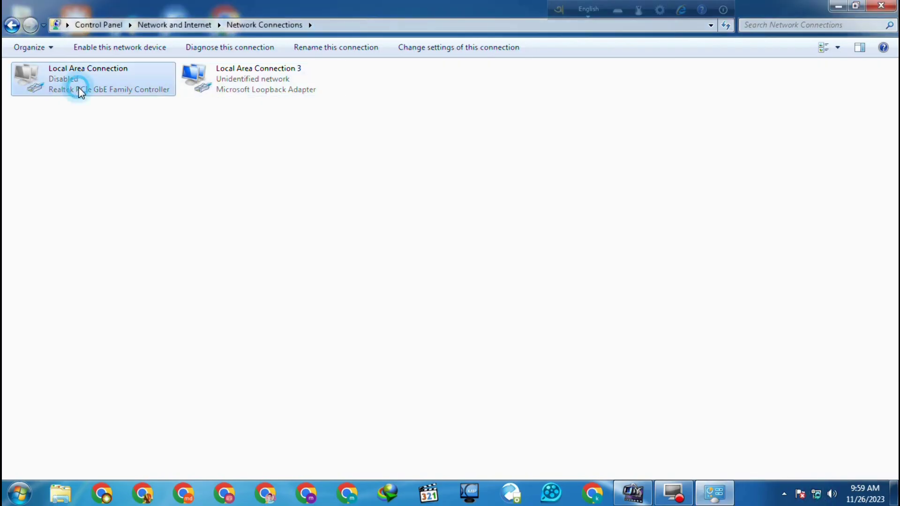
right_click(78, 89)
click(97, 95)
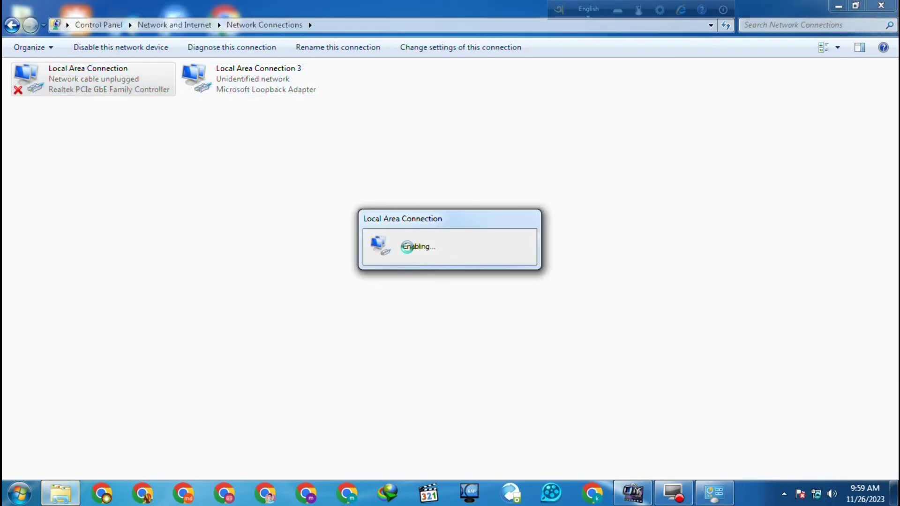
click(233, 86)
right_click(231, 80)
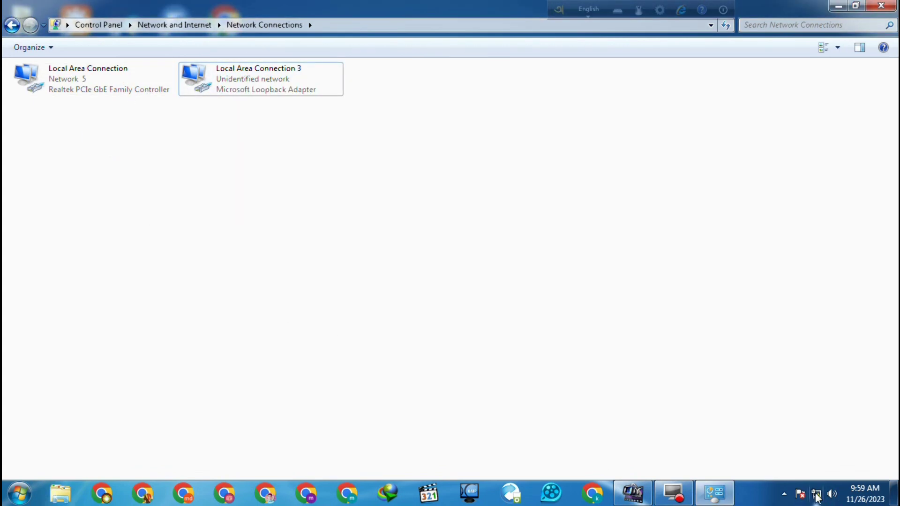
mouse_move(817, 499)
click(287, 243)
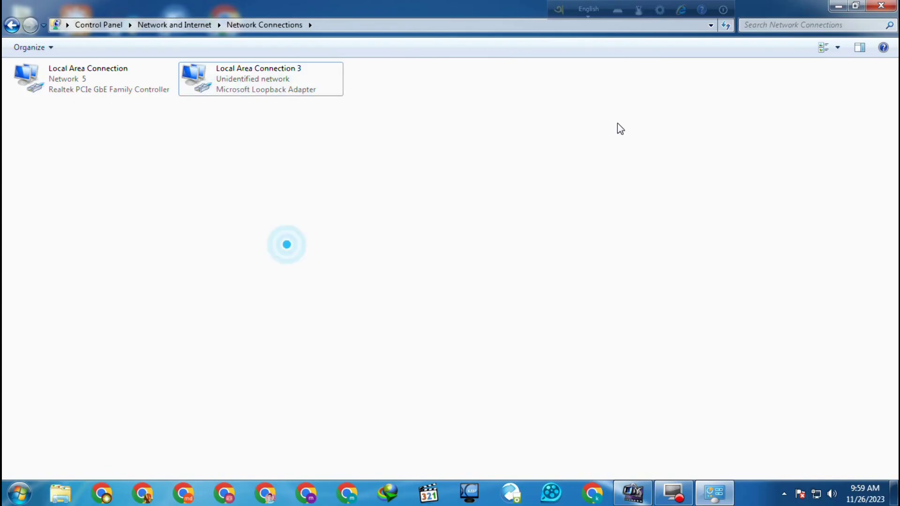
click(879, 6)
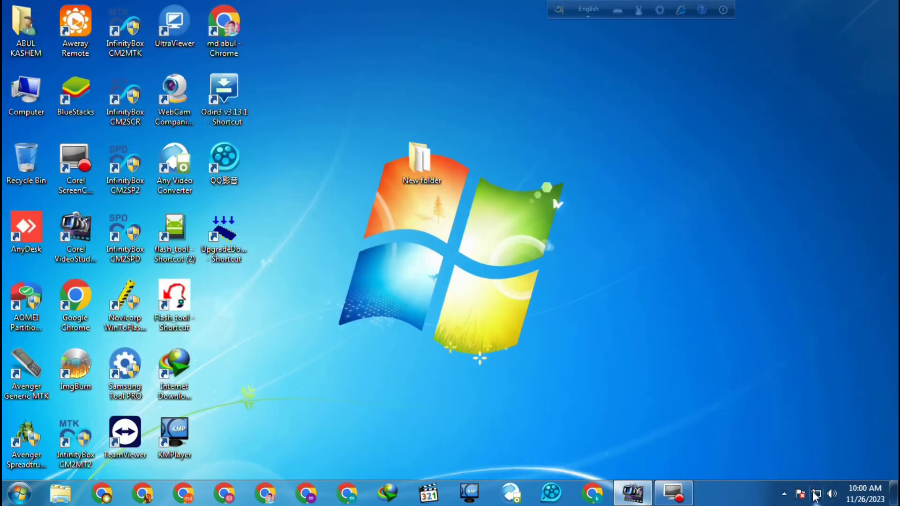
- Switch to Google Chrome, open YouTube and browse its home feed to test the internet connection
click(265, 493)
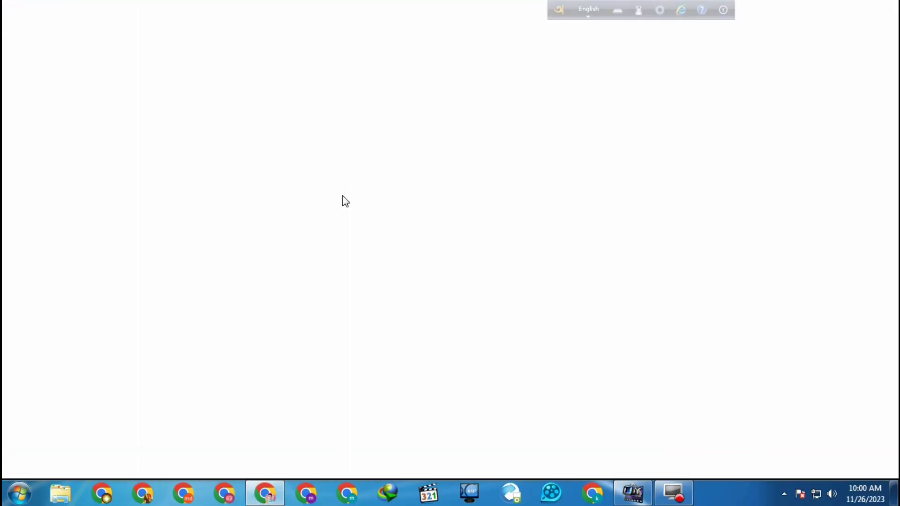
click(297, 358)
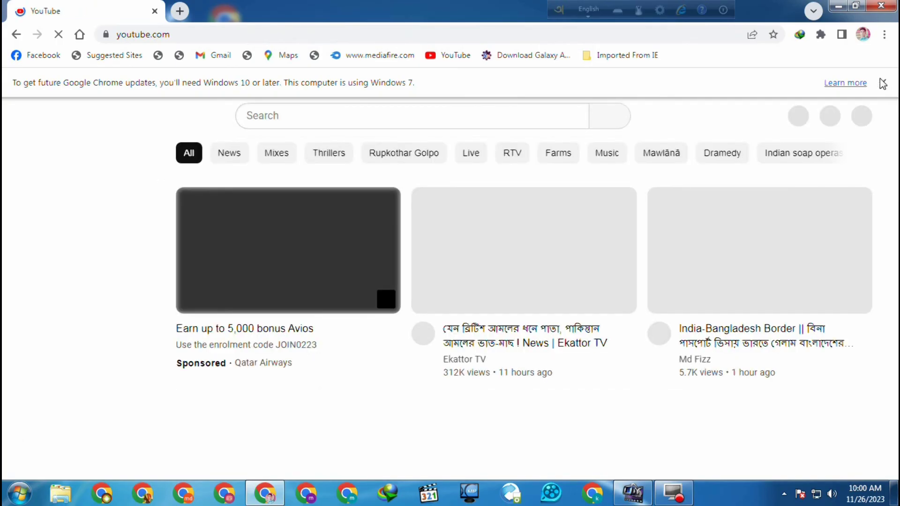
click(882, 83)
scroll(738, 267, down, 4)
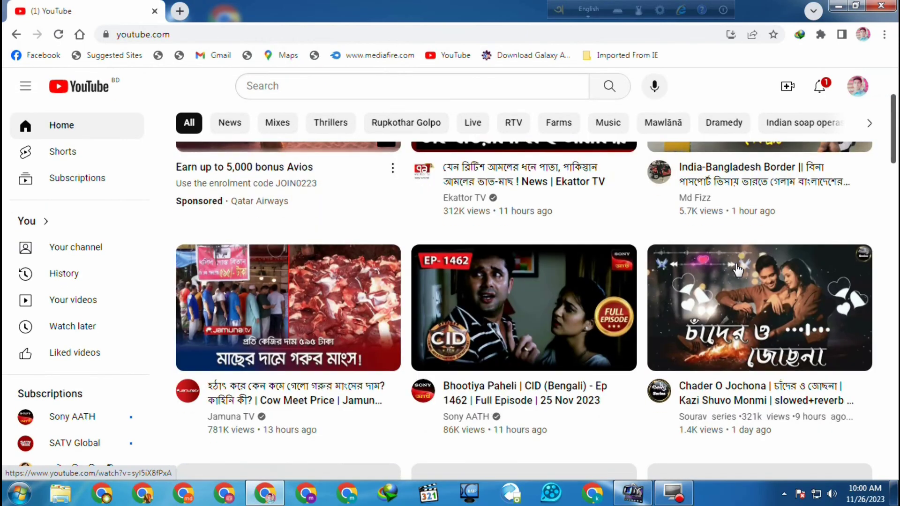
scroll(739, 267, down, 14)
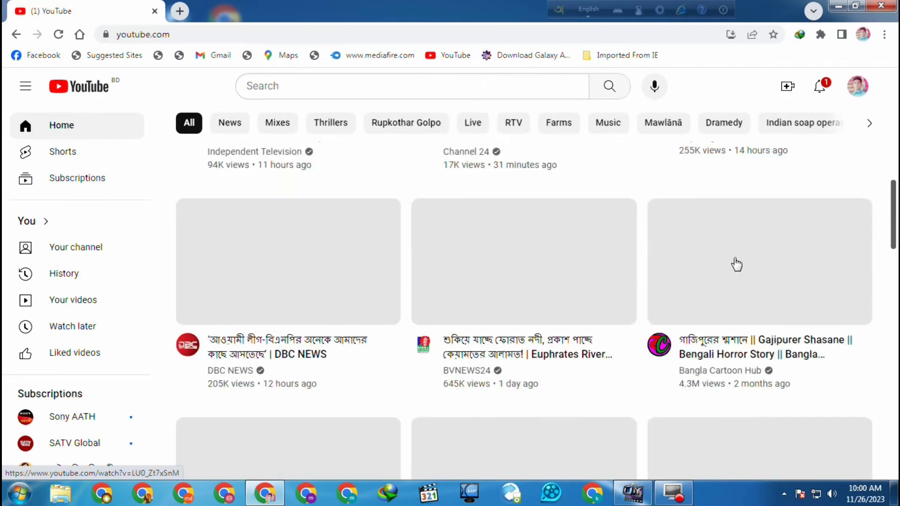
scroll(738, 258, down, 8)
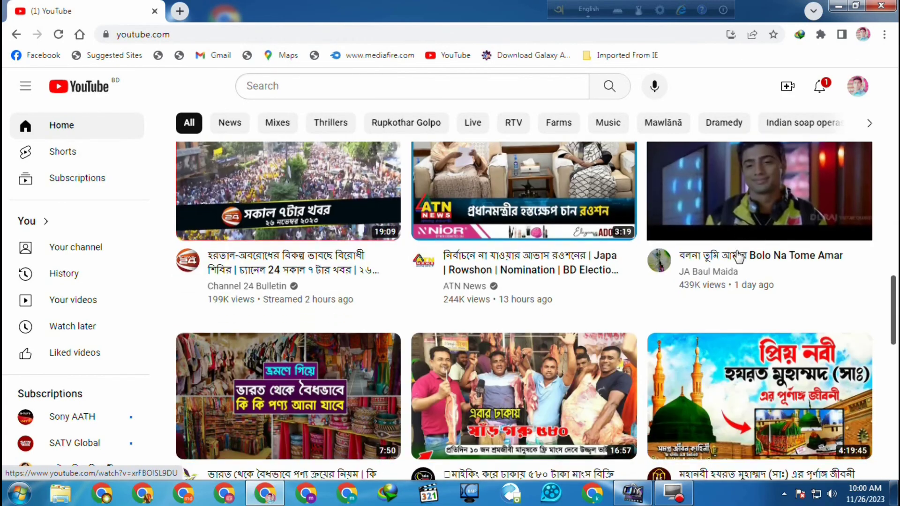